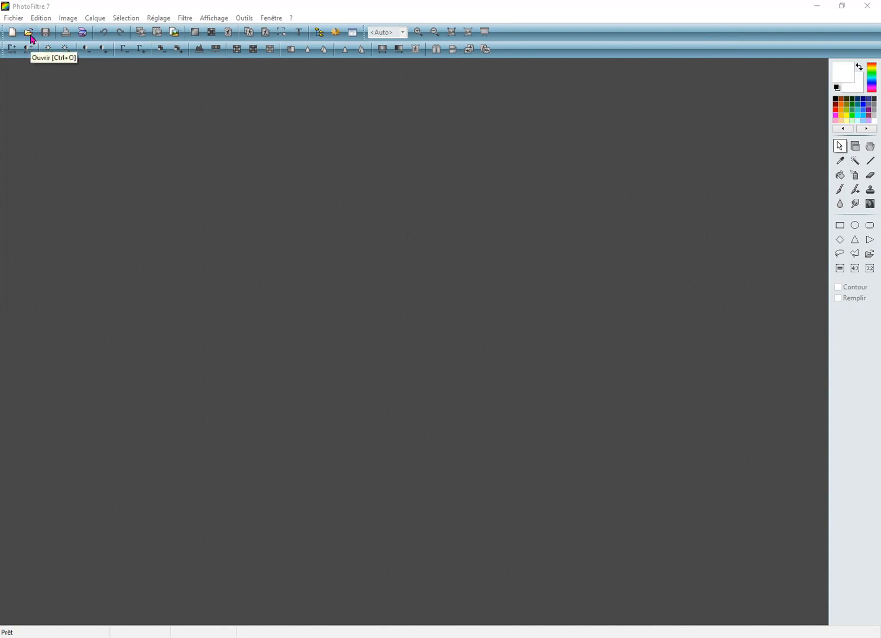
Step: Open the fireworks image artifice from the Photfiltre folder
{"action": "left_click", "coordinate": [28, 33]}
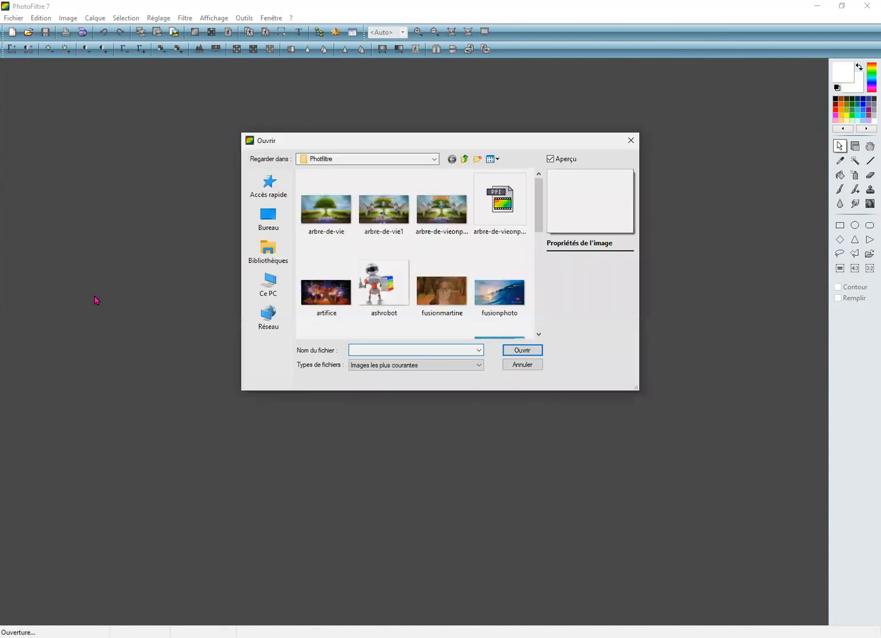
{"action": "left_click", "coordinate": [322, 291]}
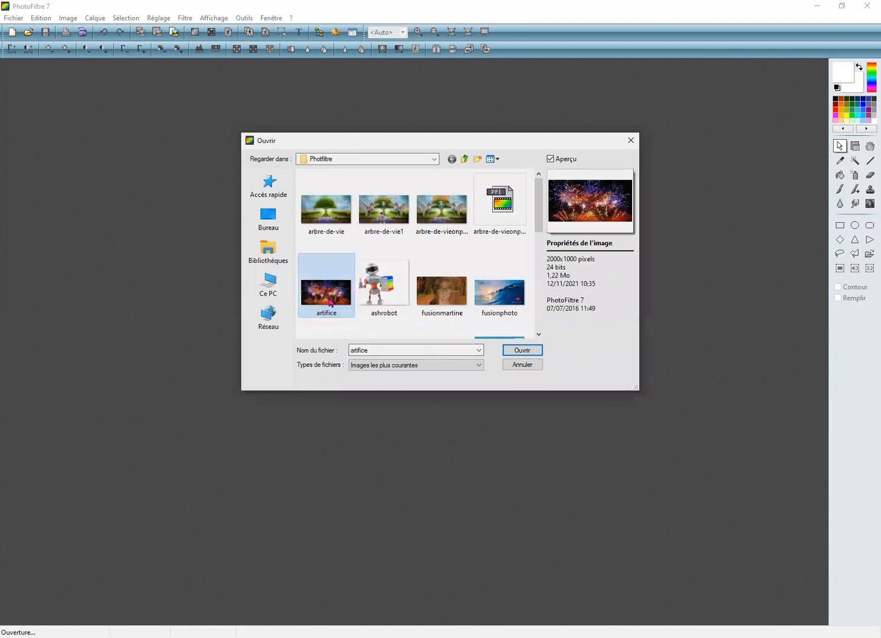
{"action": "left_click", "coordinate": [519, 351]}
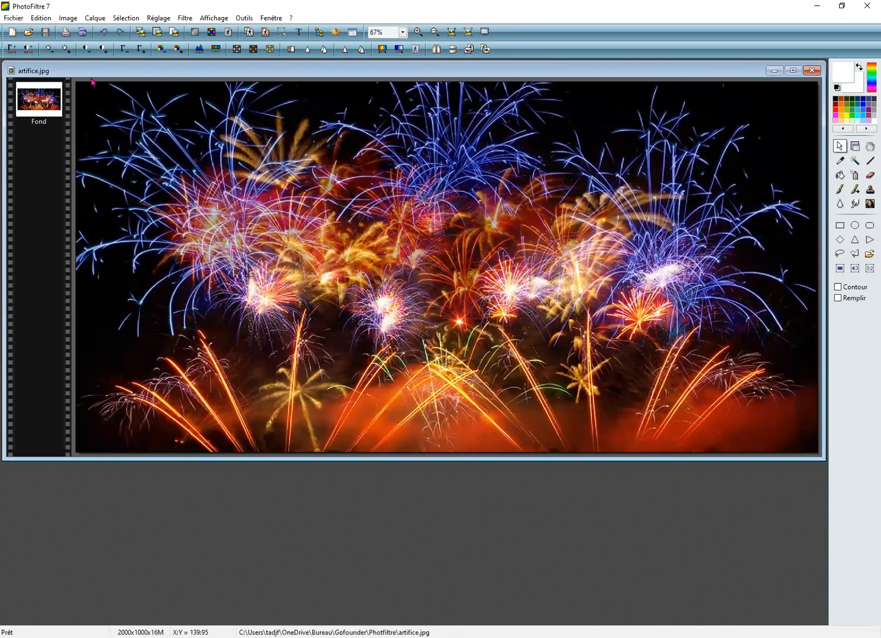
Step: Check the fireworks image's pixel size and create a new white 2000 × 1000 pixel image at 200 pixels/inch
{"action": "left_click", "coordinate": [65, 21]}
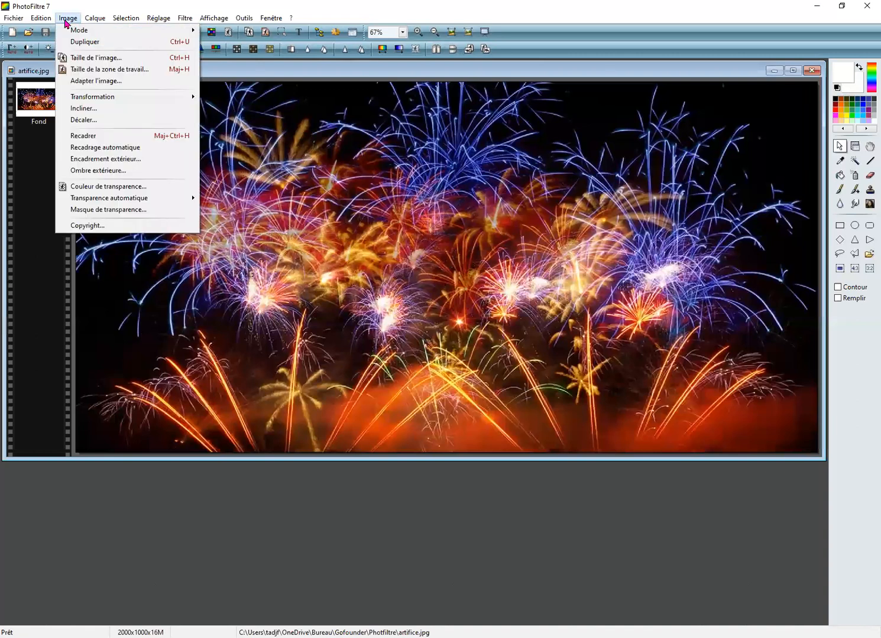
{"action": "left_click", "coordinate": [81, 59]}
{"action": "left_click", "coordinate": [395, 288]}
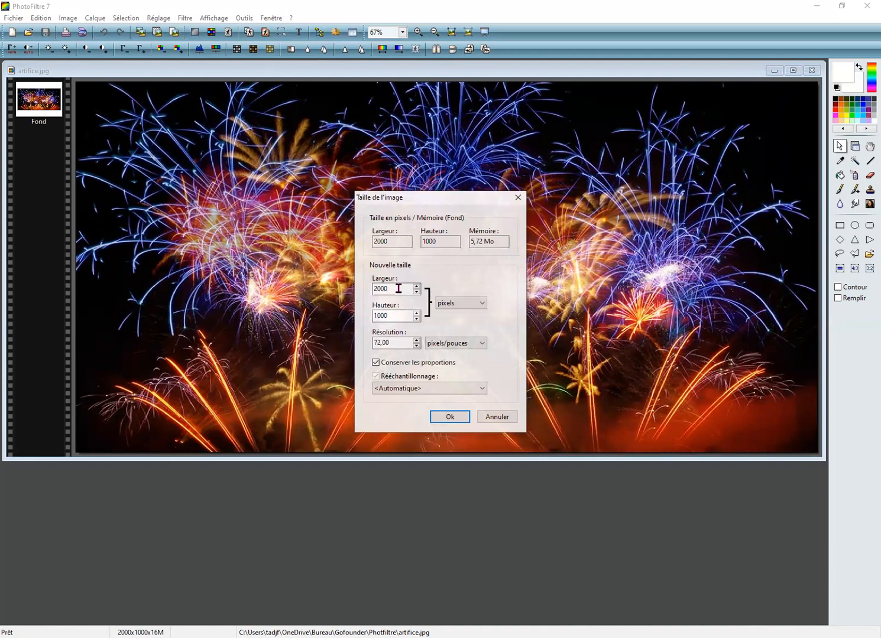
{"action": "left_click", "coordinate": [451, 417]}
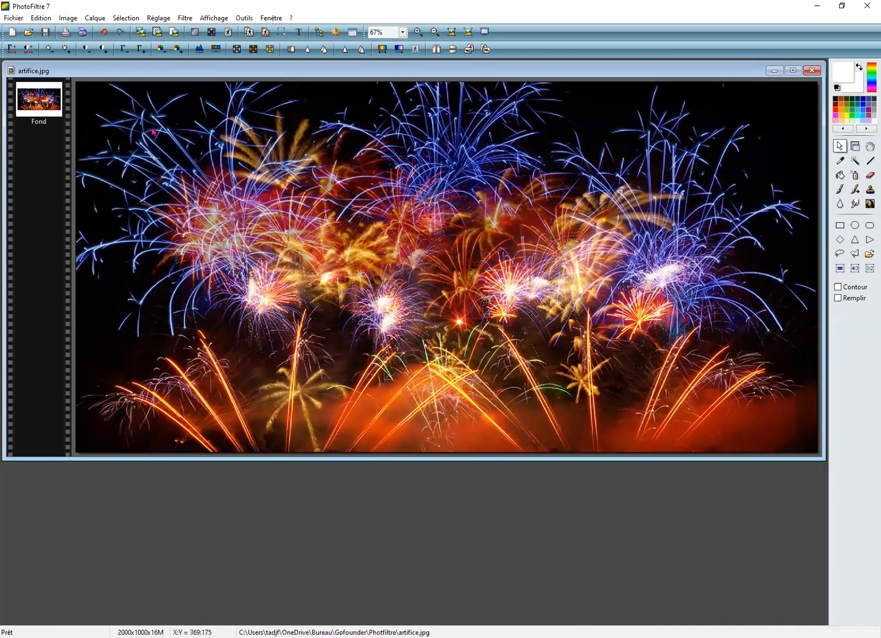
{"action": "left_click", "coordinate": [12, 35]}
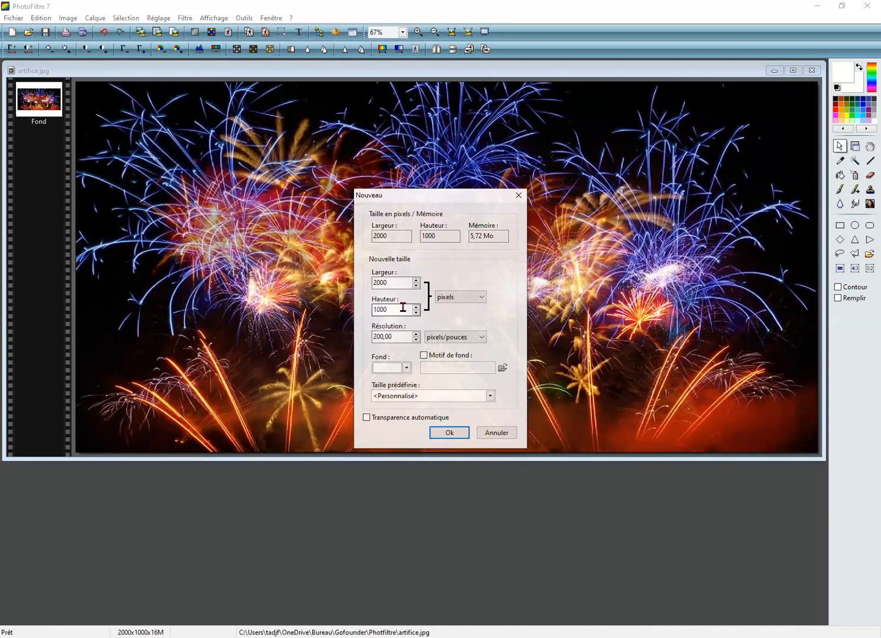
{"action": "left_click", "coordinate": [449, 435]}
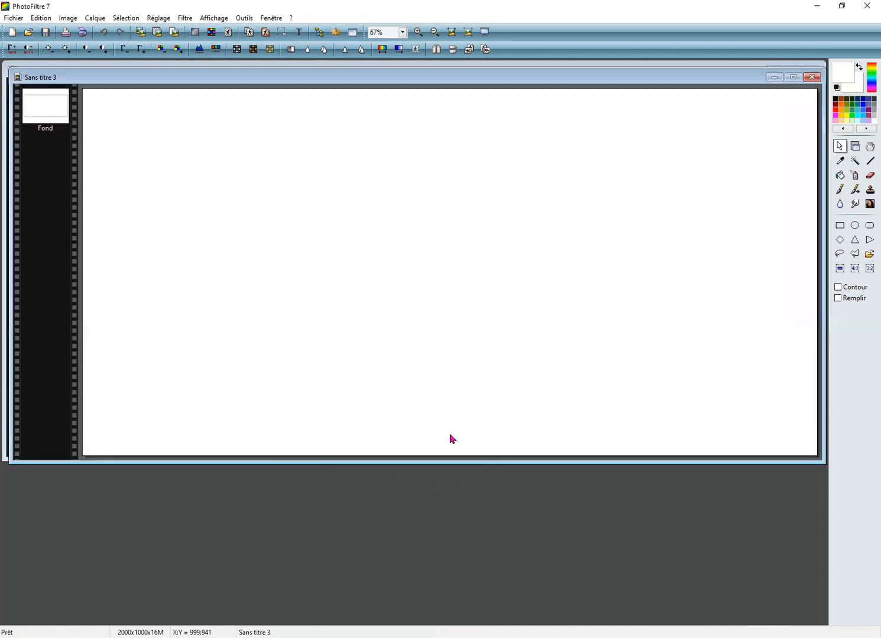
Step: Convert the text ONPASSIVE, in bold italic Impact at size 250, into a selection on the blank image
{"action": "left_click", "coordinate": [299, 34]}
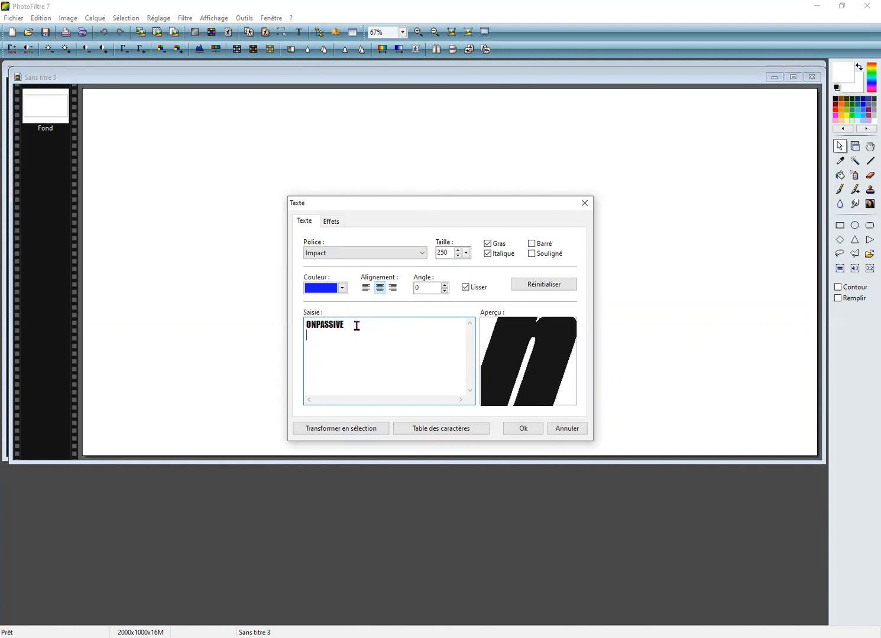
{"action": "left_click_drag", "start_coordinate": [357, 326], "coordinate": [303, 327]}
{"action": "left_click", "coordinate": [330, 224]}
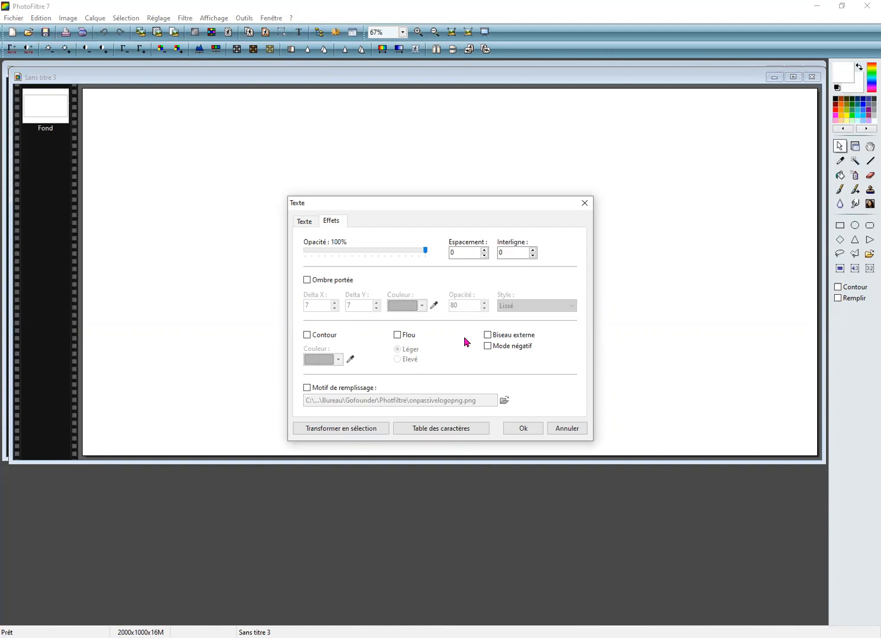
{"action": "left_click", "coordinate": [338, 429]}
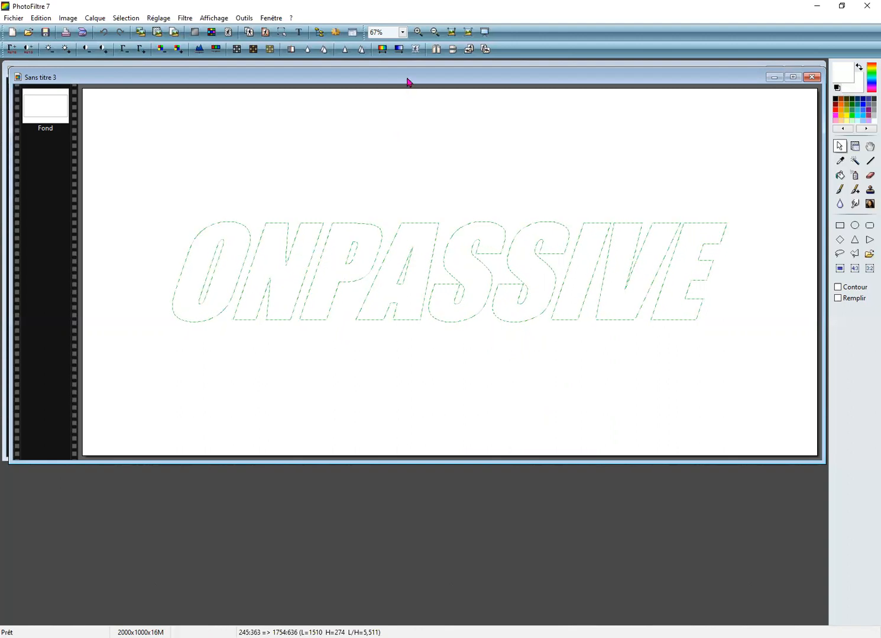
Step: Move the text selection's image window down to uncover the fireworks image, and copy the whole fireworks image
{"action": "left_click_drag", "start_coordinate": [406, 87], "coordinate": [409, 166]}
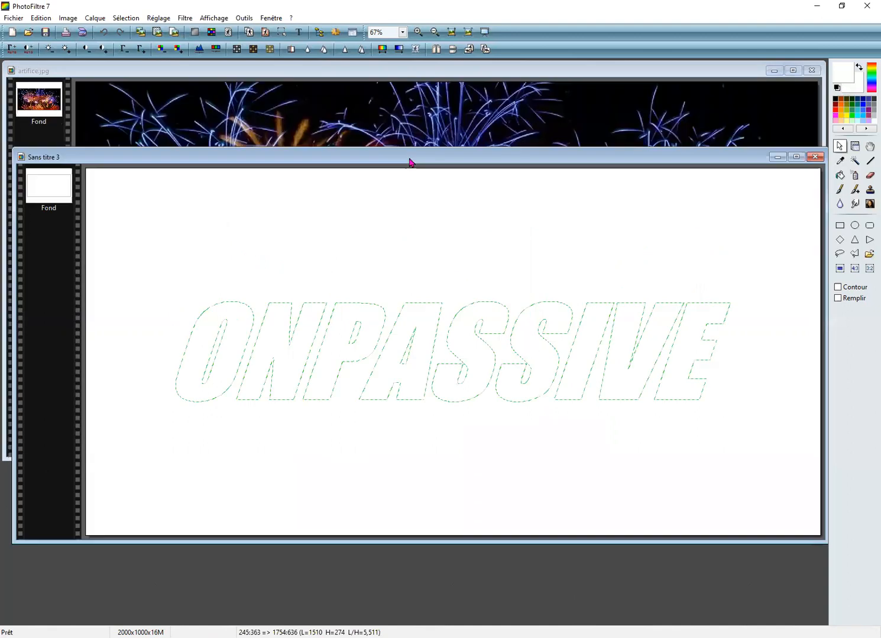
{"action": "left_click", "coordinate": [406, 107]}
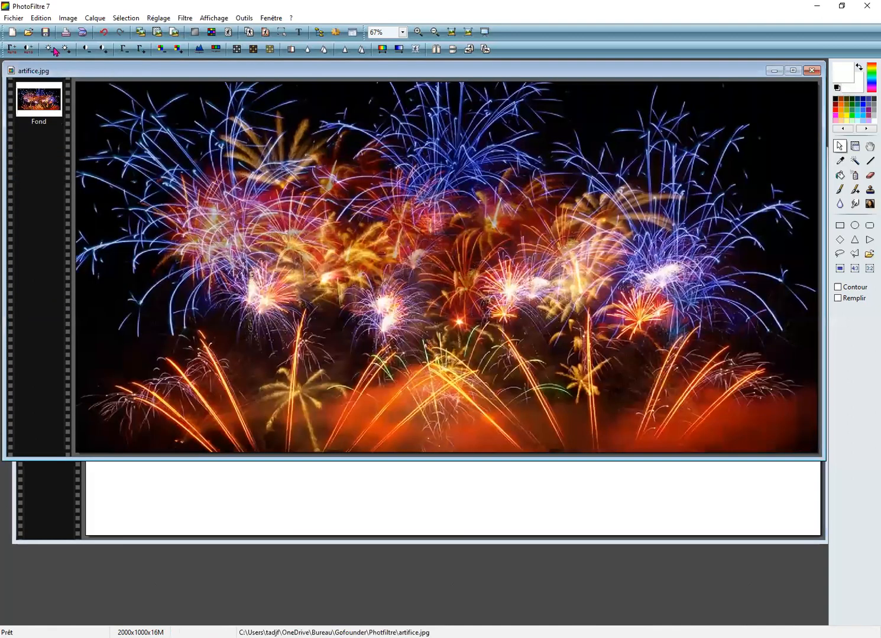
{"action": "left_click", "coordinate": [40, 18]}
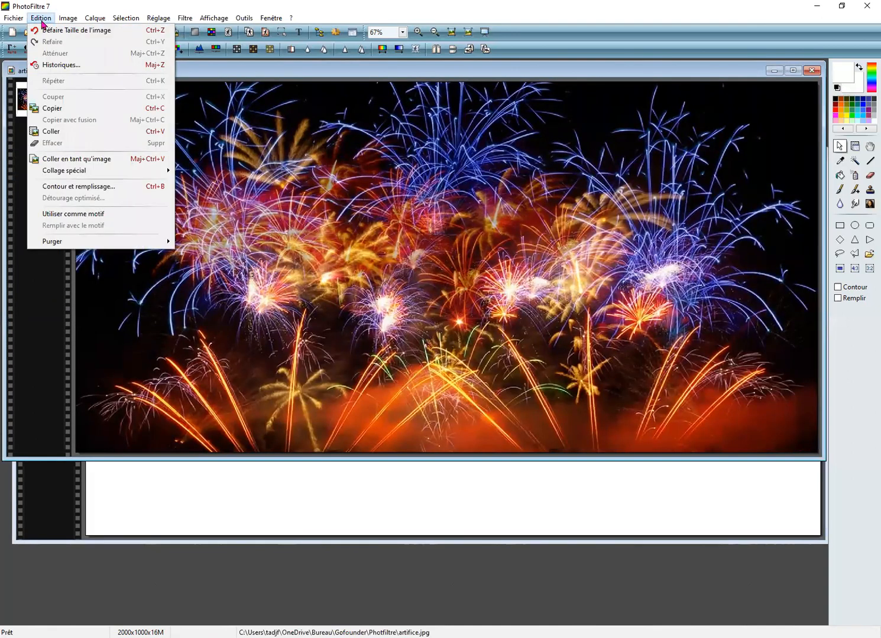
{"action": "left_click", "coordinate": [52, 109]}
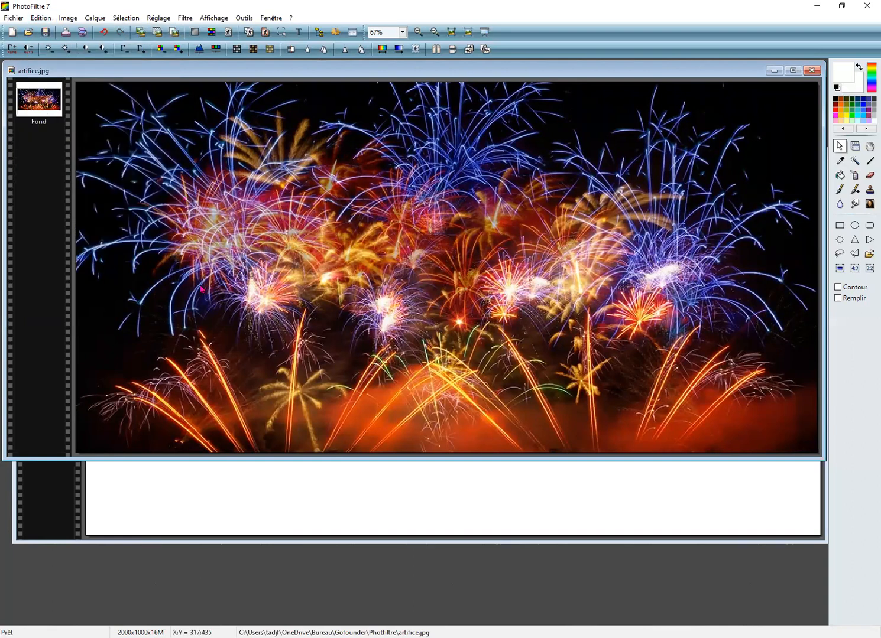
Step: Paste the copied fireworks inside the ONPASSIVE text selection, using the centred (Centrer) option
{"action": "left_click", "coordinate": [231, 499]}
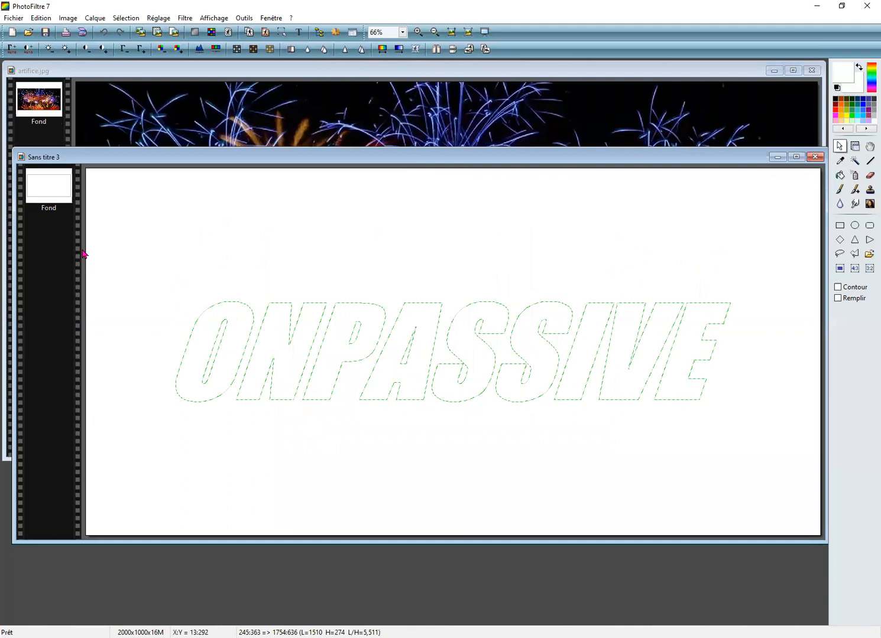
{"action": "left_click", "coordinate": [39, 19]}
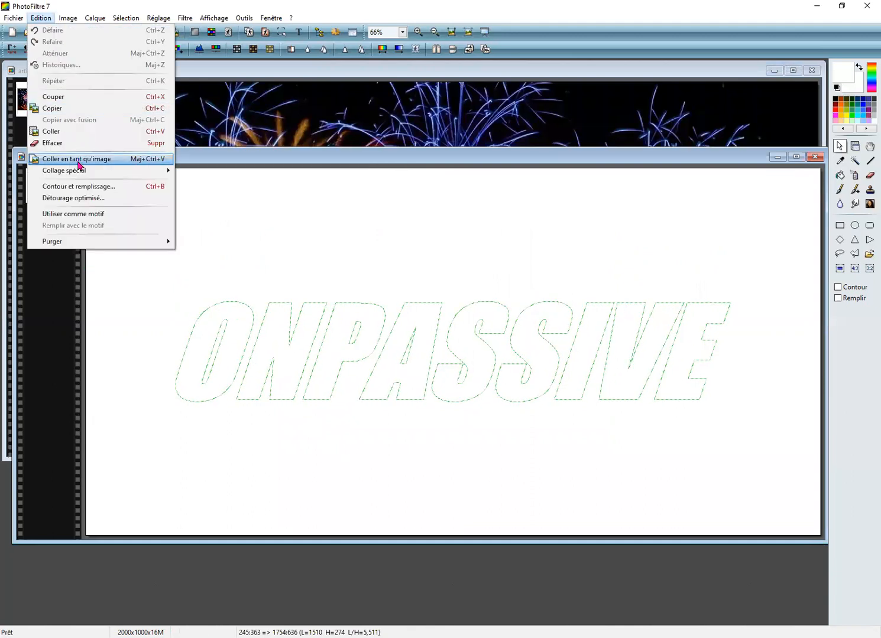
{"action": "mouse_move", "coordinate": [80, 171]}
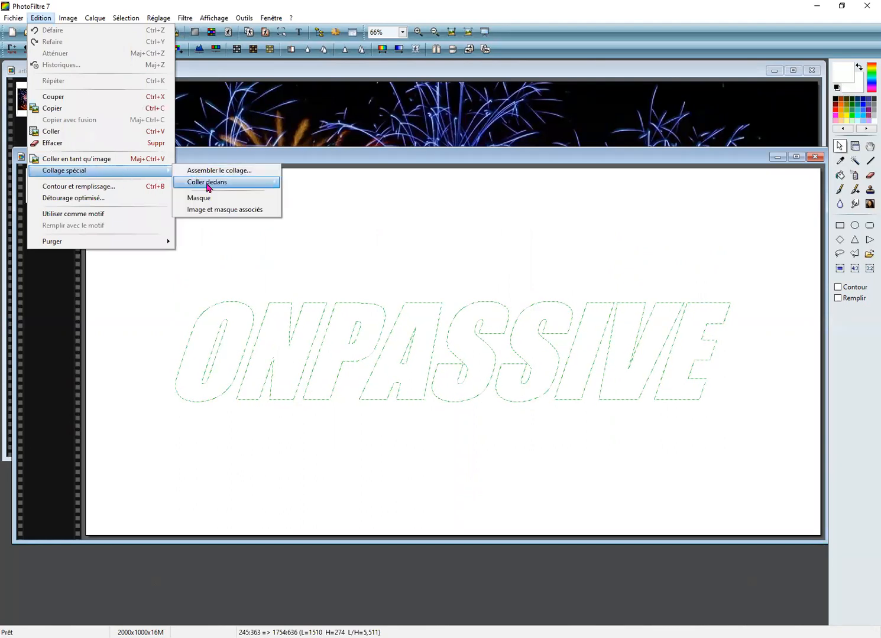
{"action": "mouse_move", "coordinate": [255, 184]}
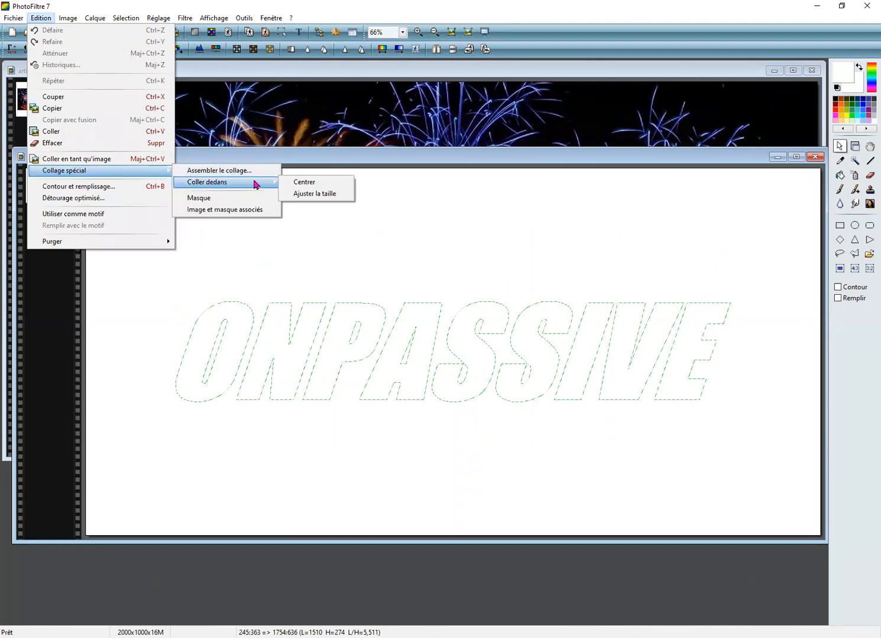
{"action": "left_click", "coordinate": [305, 184]}
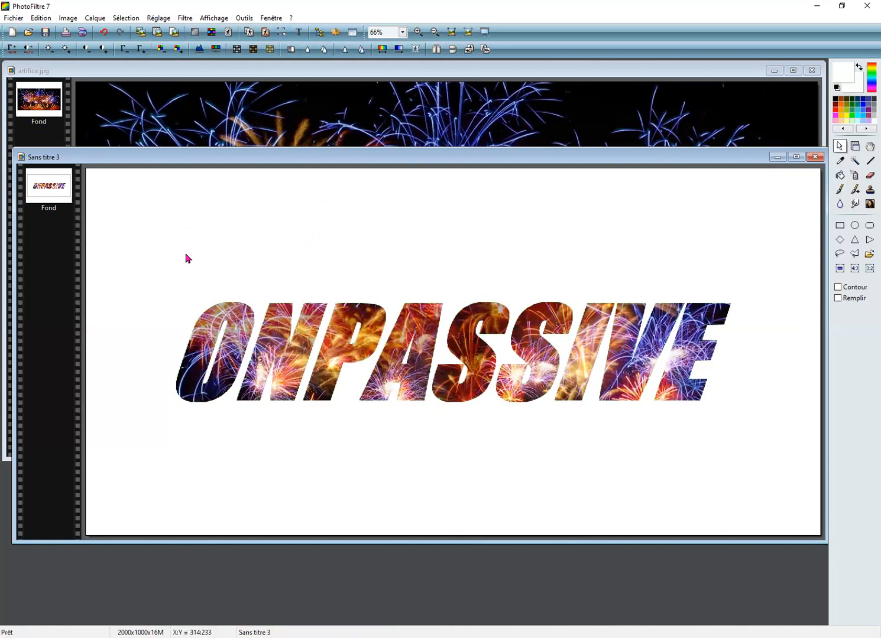
Step: Copy the fireworks-filled text image and create a new blank 2000 × 2000 pixel image at 200 pixels/inch
{"action": "left_click", "coordinate": [42, 19]}
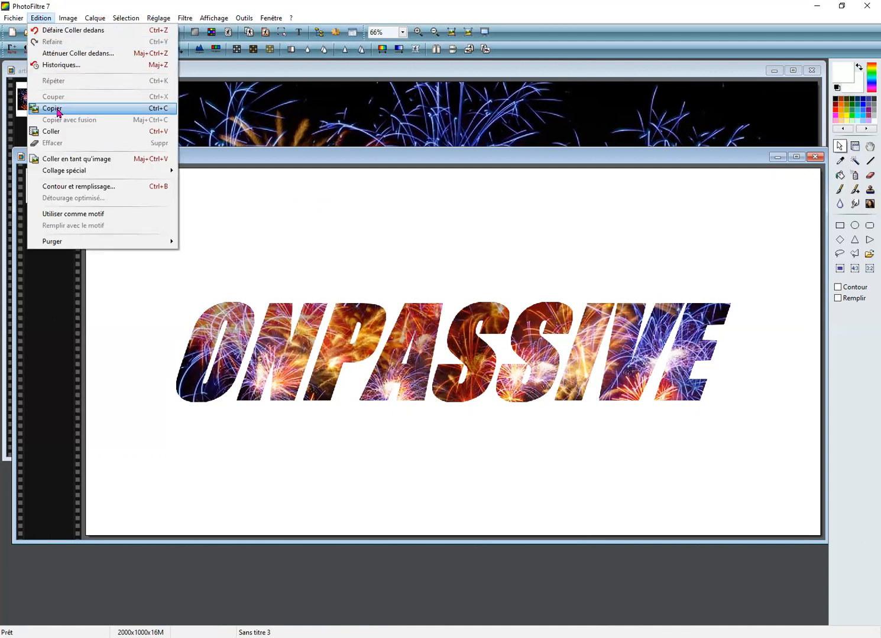
{"action": "left_click", "coordinate": [59, 111]}
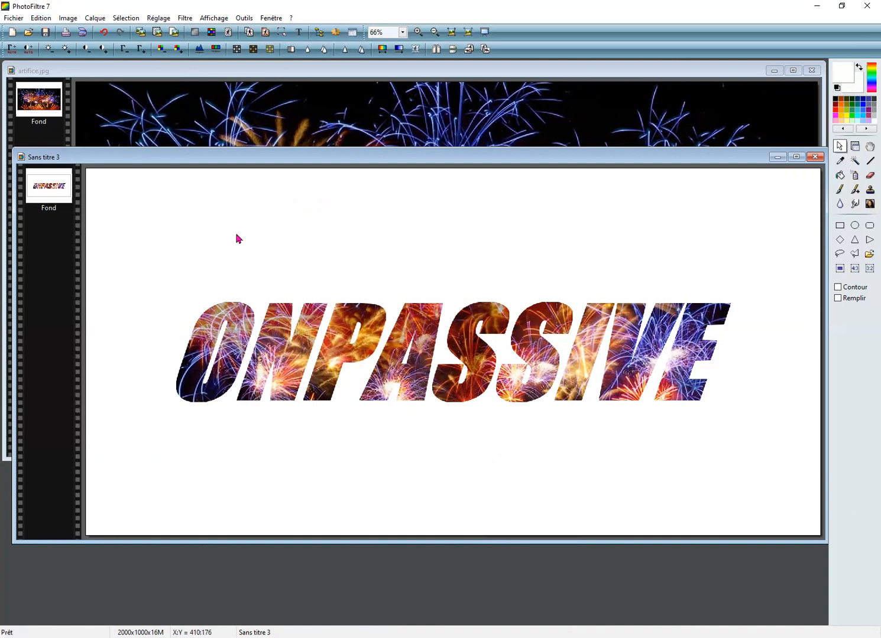
{"action": "left_click", "coordinate": [12, 34]}
{"action": "left_click", "coordinate": [394, 283]}
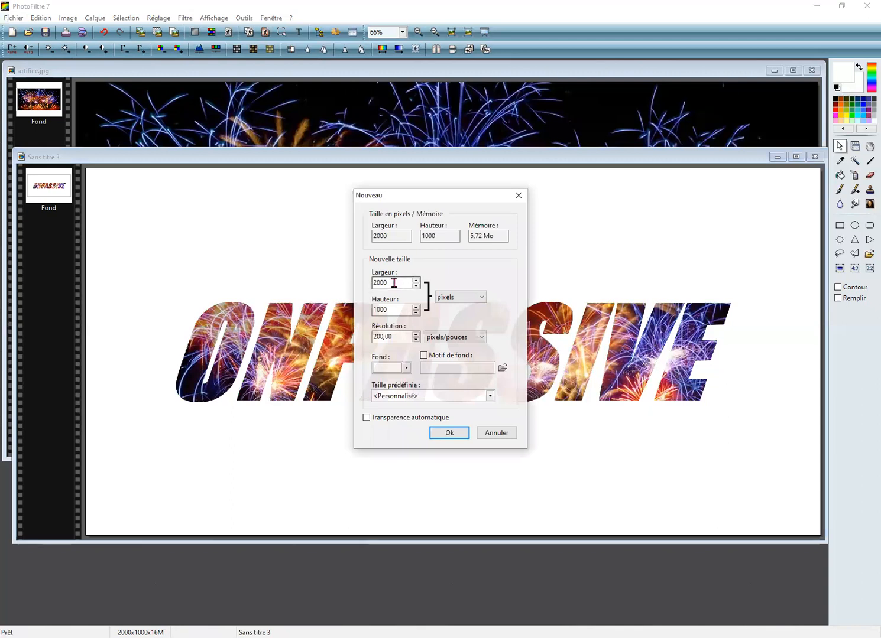
{"action": "left_click_drag", "start_coordinate": [393, 308], "coordinate": [368, 309]}
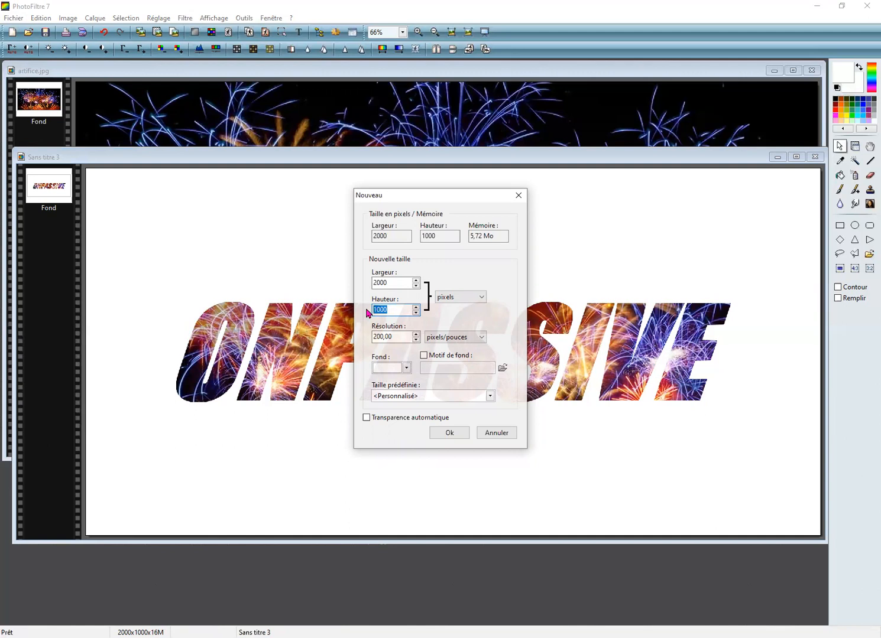
{"action": "type", "text": "2000"}
{"action": "left_click", "coordinate": [450, 433]}
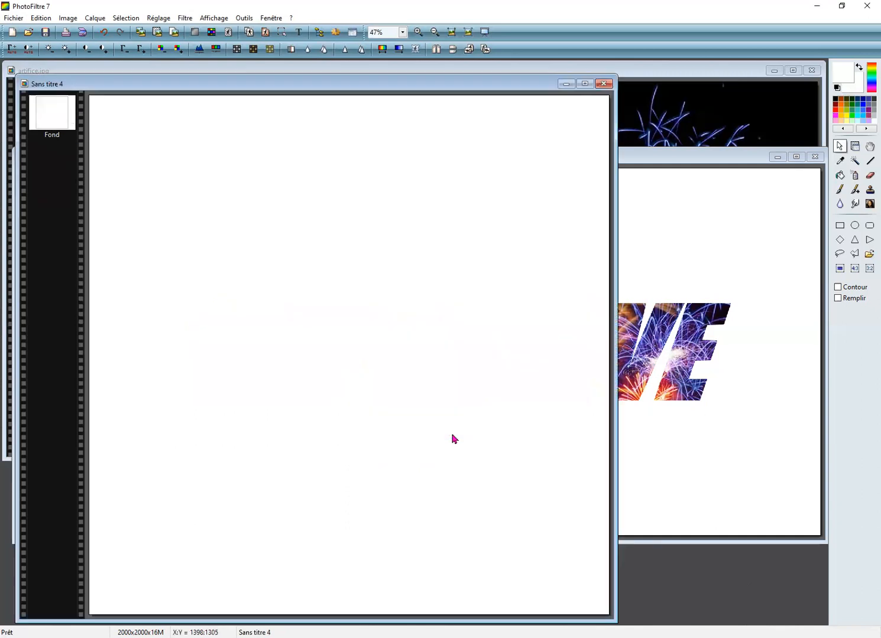
Step: Paste the fireworks-filled ONPASSIVE text as a layer and move it to the upper-left of the square canvas
{"action": "left_click", "coordinate": [41, 18]}
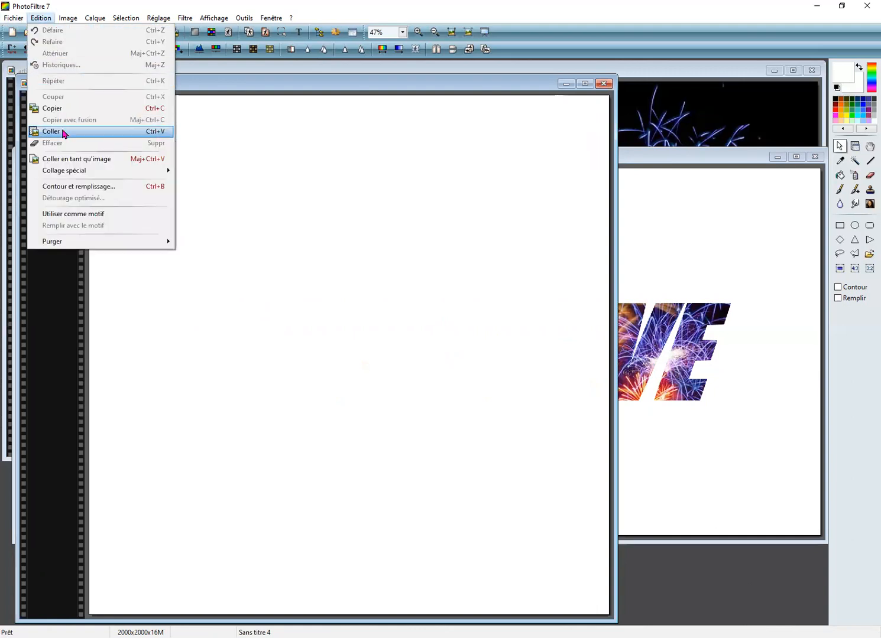
{"action": "left_click", "coordinate": [62, 131]}
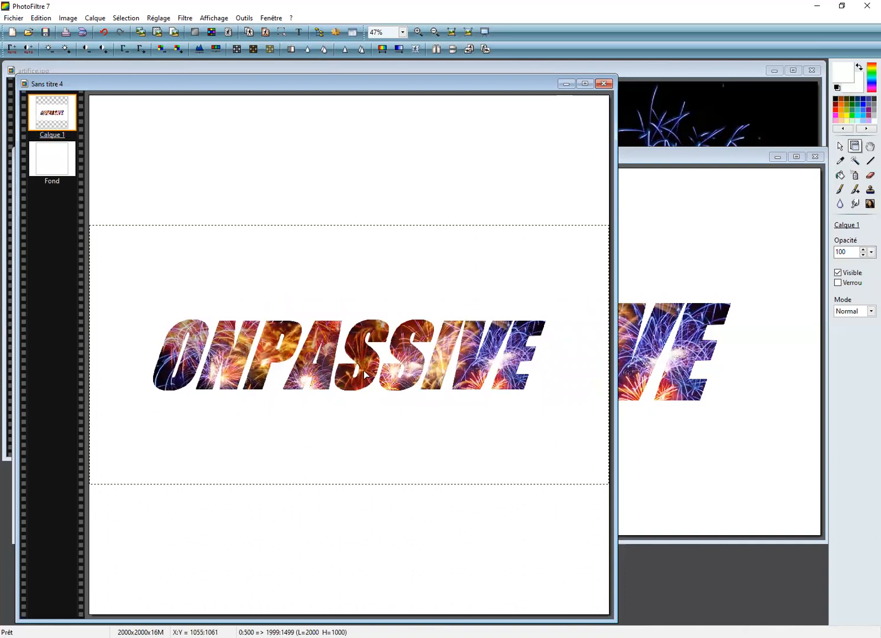
{"action": "left_click_drag", "start_coordinate": [364, 370], "coordinate": [276, 165]}
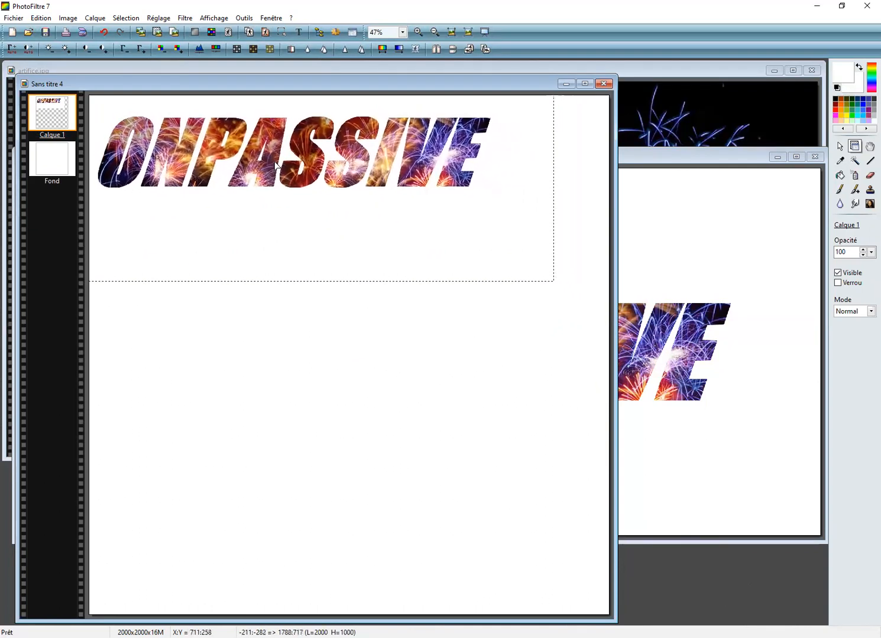
Step: Enlarge the ONPASSIVE layer to about 2207 × 1104 pixels and centre its text near the top of the canvas
{"action": "right_click", "coordinate": [276, 166]}
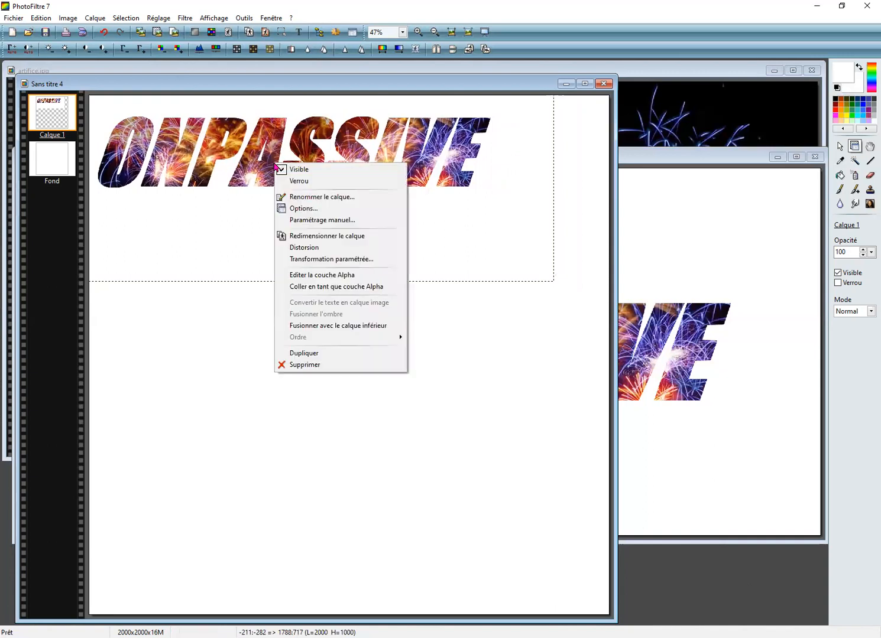
{"action": "left_click", "coordinate": [329, 237]}
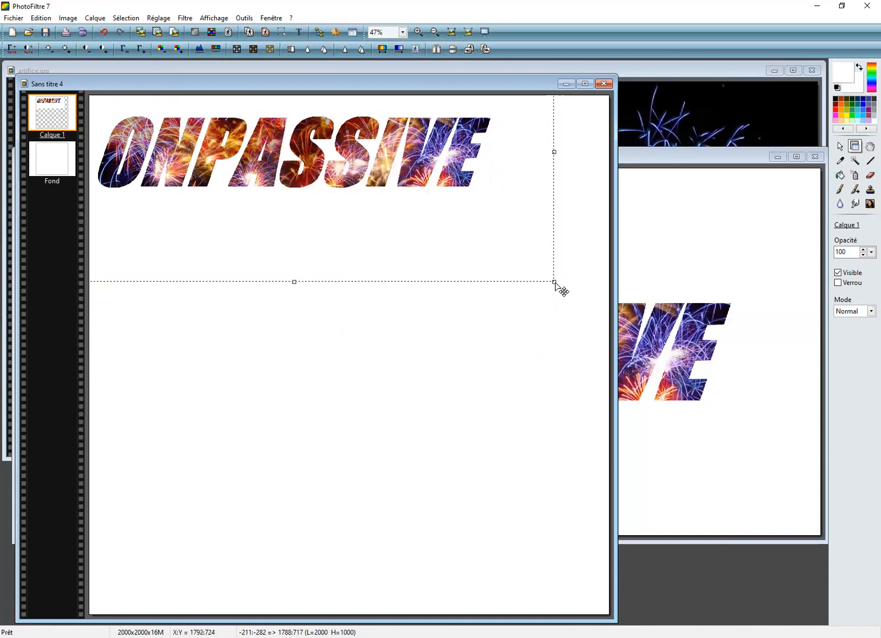
{"action": "left_click_drag", "start_coordinate": [555, 284], "coordinate": [610, 326]}
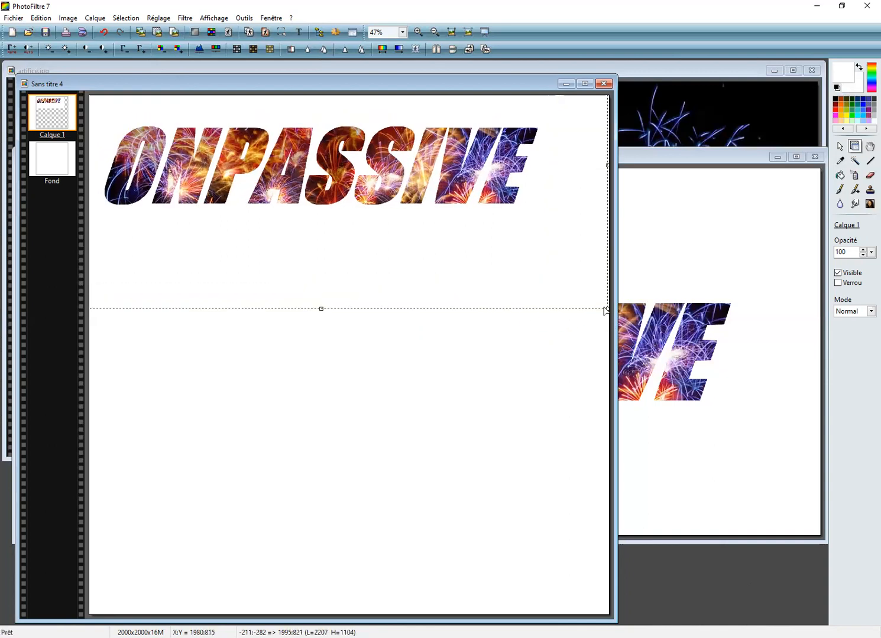
{"action": "left_click_drag", "start_coordinate": [320, 200], "coordinate": [335, 199]}
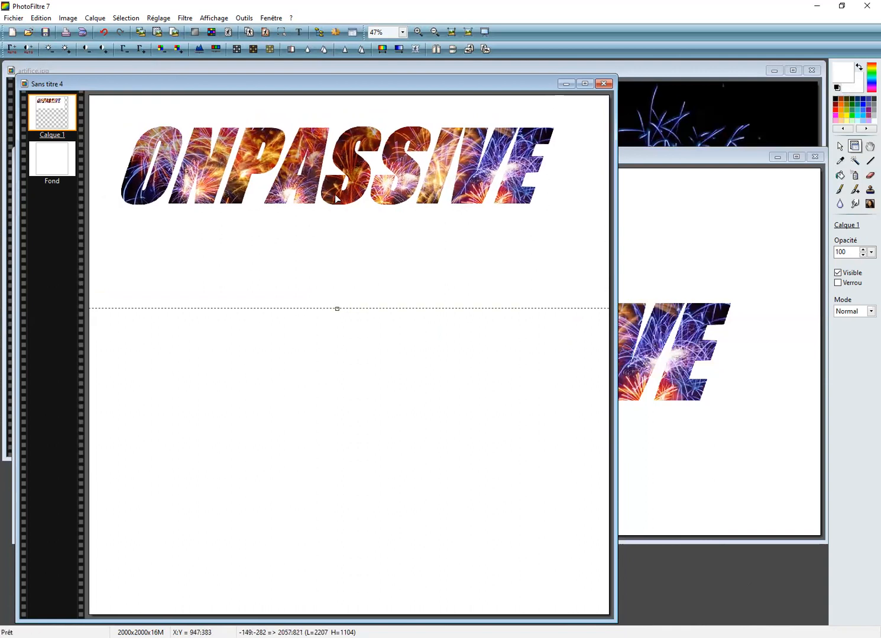
{"action": "left_click_drag", "start_coordinate": [336, 199], "coordinate": [346, 198]}
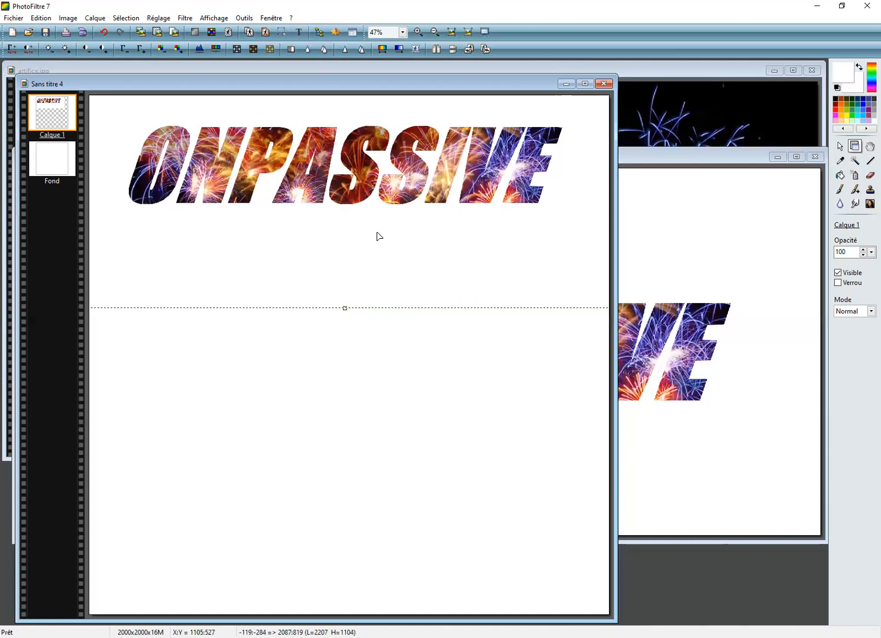
{"action": "key", "text": "ctrl+v"}
{"action": "left_click", "coordinate": [375, 325]}
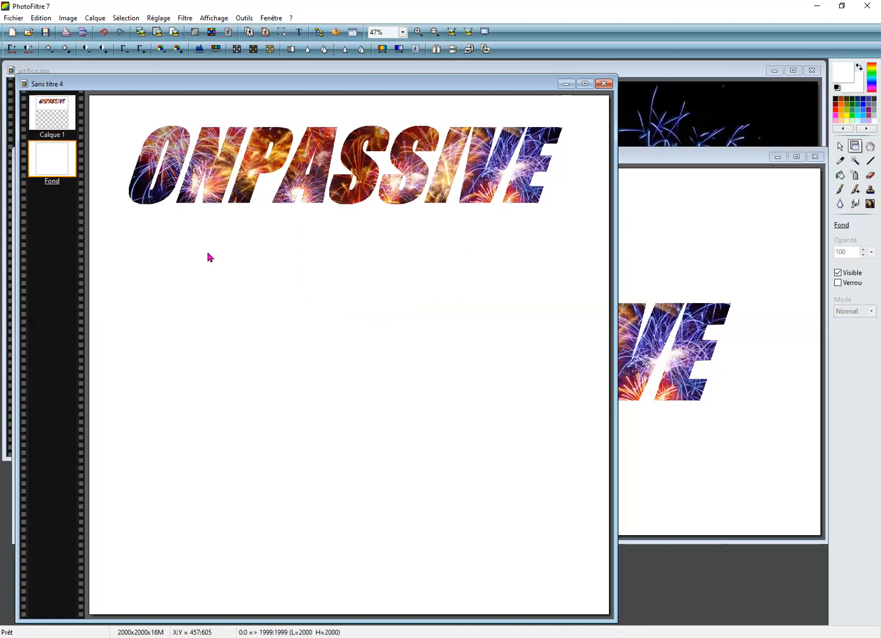
Step: Open the vision image from the Photfiltre folder and bring it to the front for editing
{"action": "left_click", "coordinate": [27, 33]}
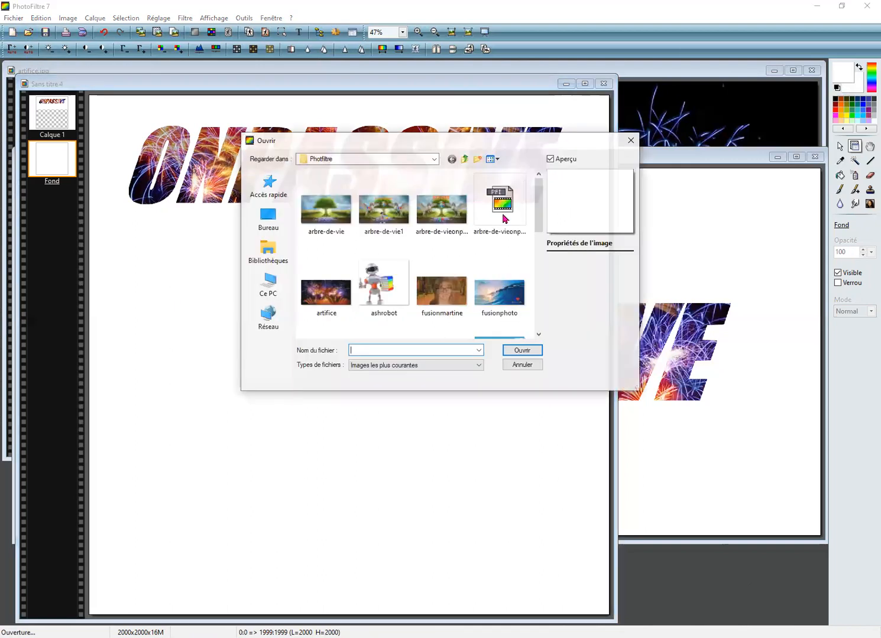
{"action": "left_click_drag", "start_coordinate": [540, 191], "coordinate": [538, 297]}
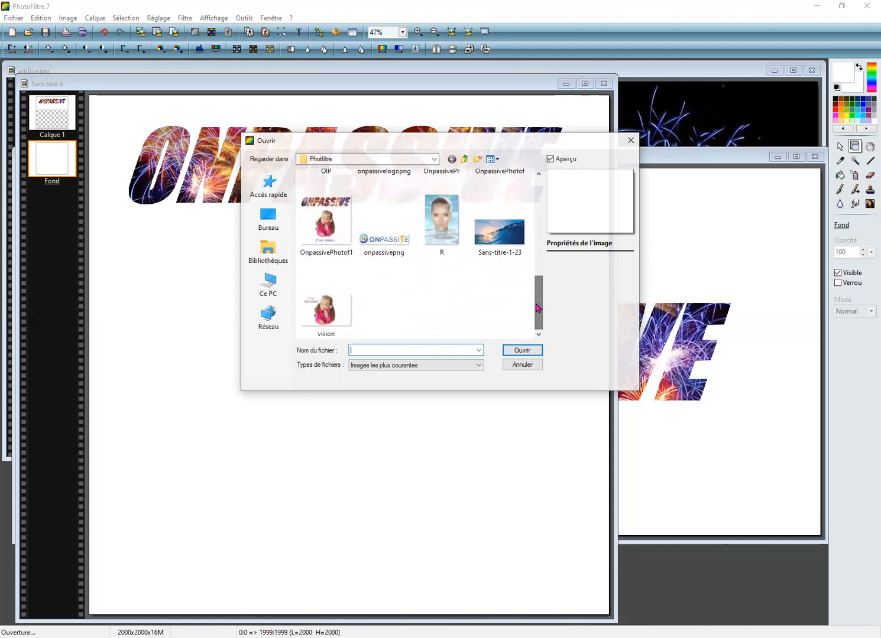
{"action": "left_click", "coordinate": [329, 307]}
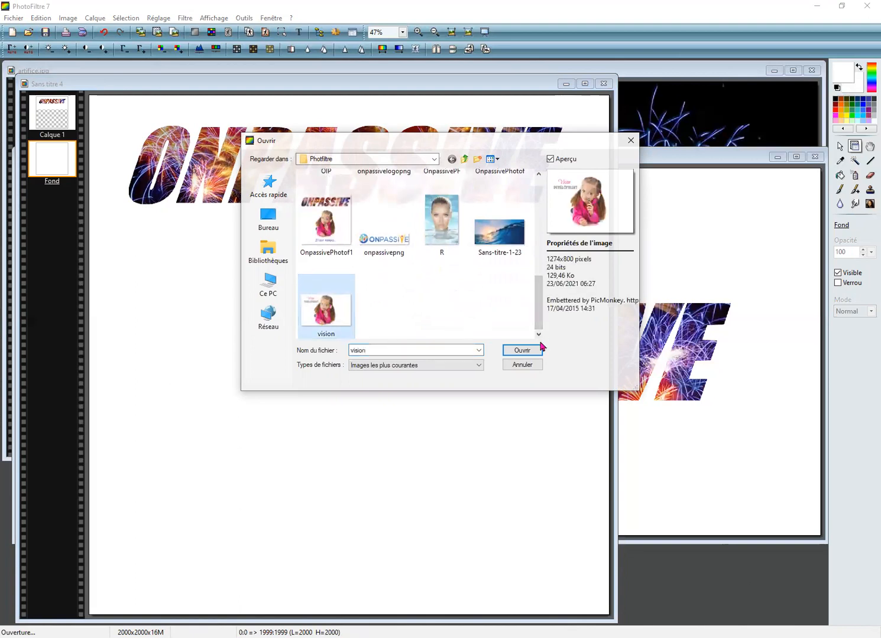
{"action": "left_click", "coordinate": [521, 350]}
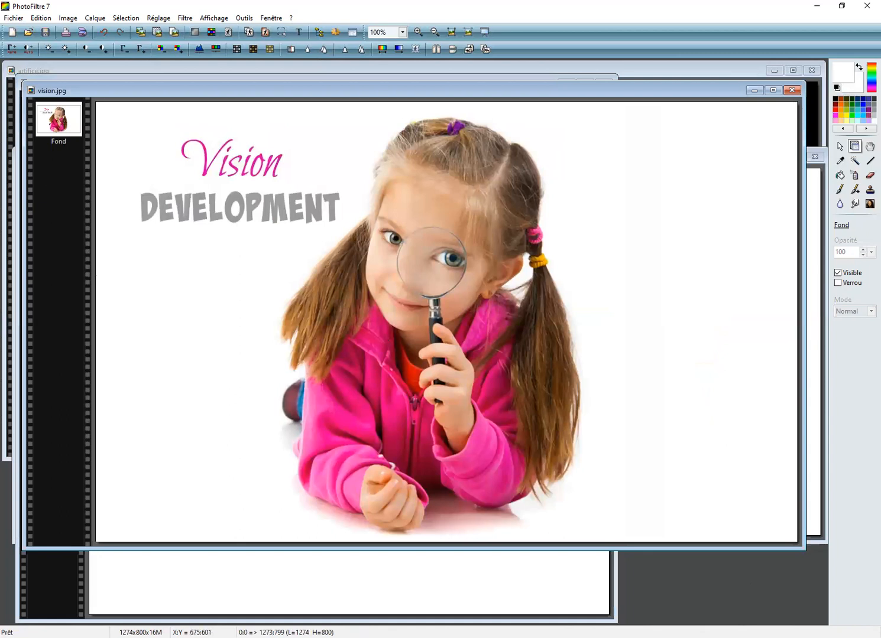
{"action": "left_click", "coordinate": [332, 574]}
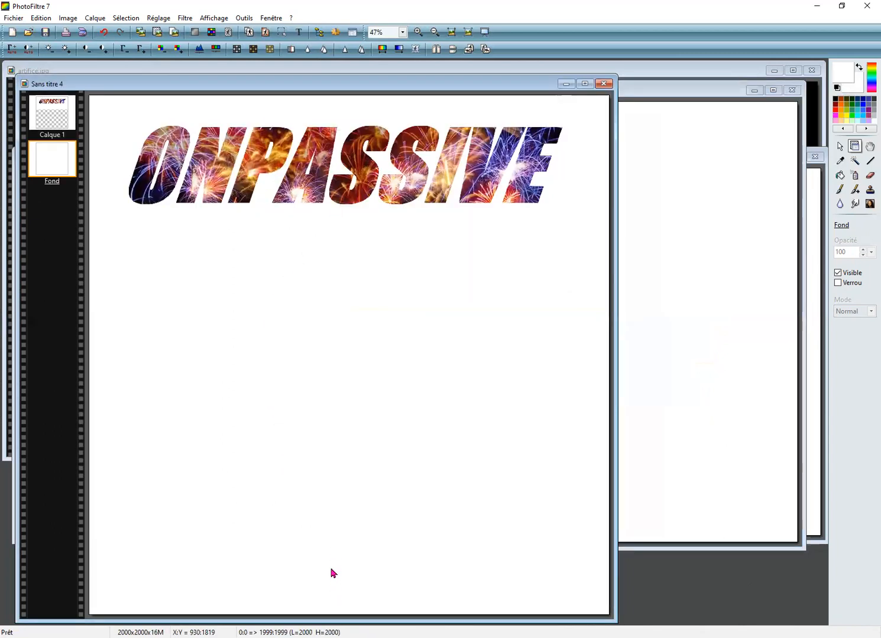
{"action": "left_click", "coordinate": [701, 164]}
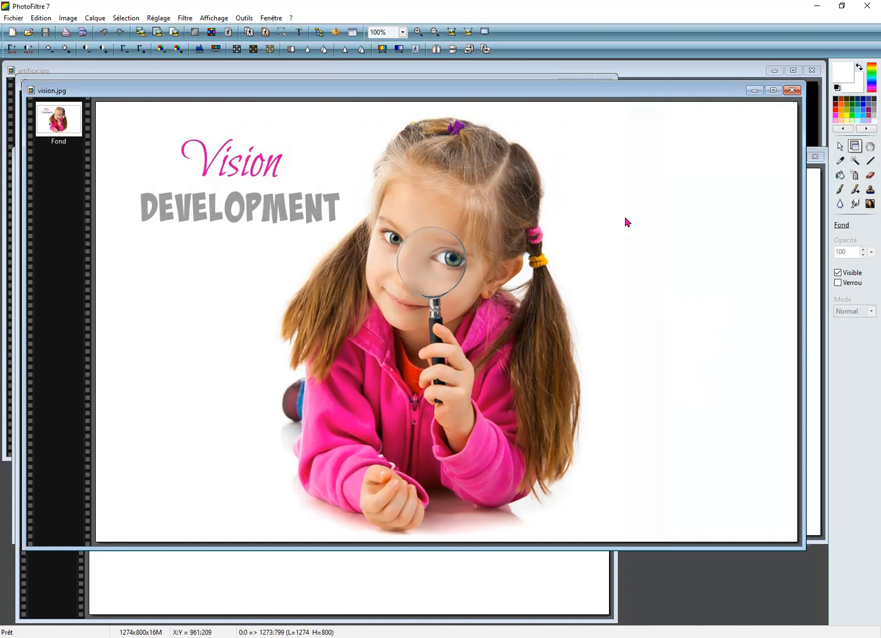
Step: Erase the "Vision DEVELOPMENT" caption beside the girl with the square Eraser at radius 100
{"action": "left_click", "coordinate": [867, 176]}
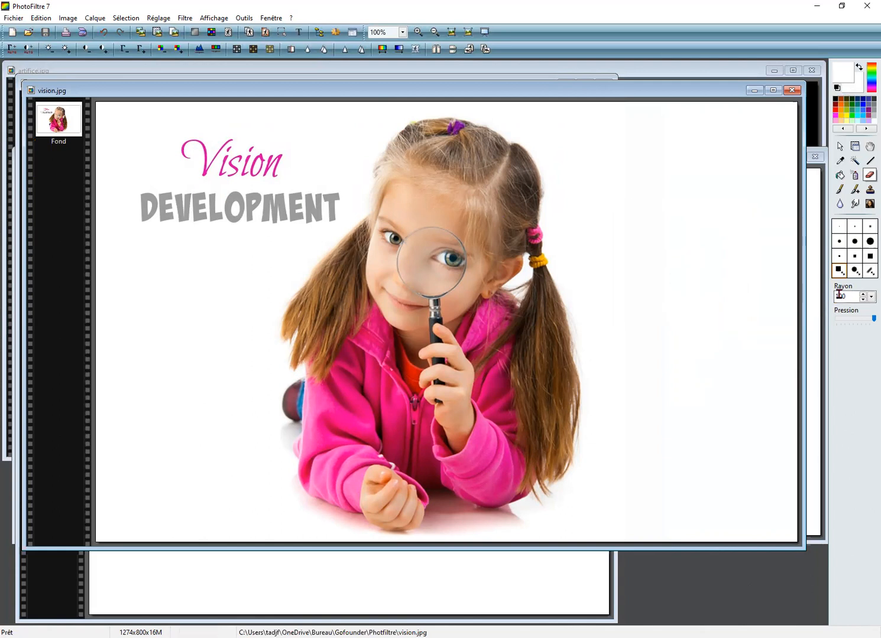
{"action": "left_click", "coordinate": [185, 180]}
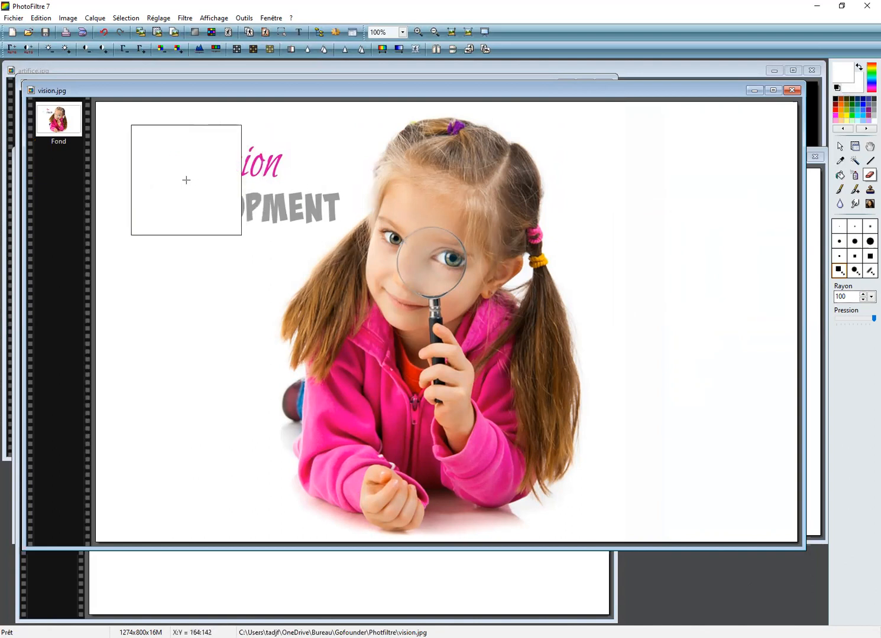
{"action": "left_click", "coordinate": [226, 176]}
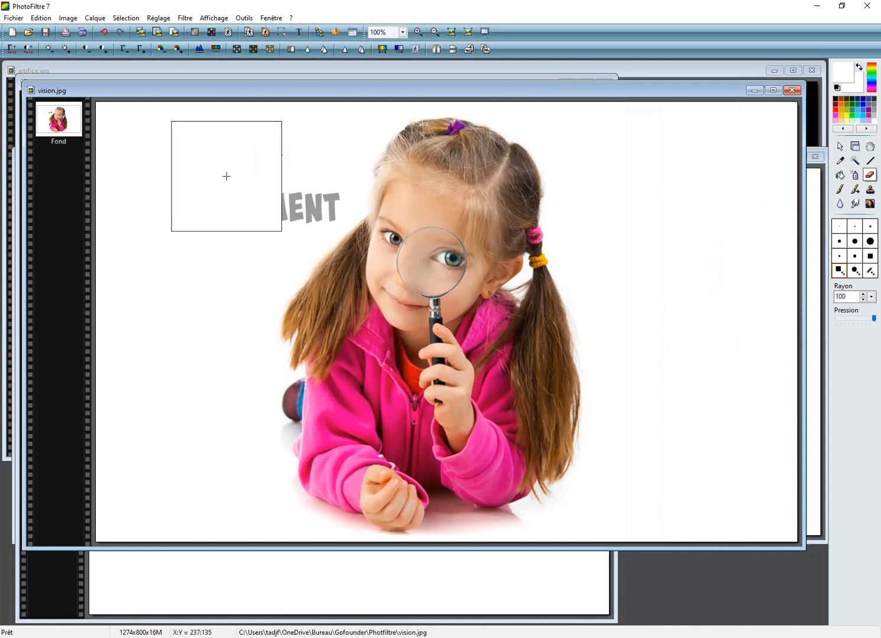
{"action": "left_click", "coordinate": [288, 173]}
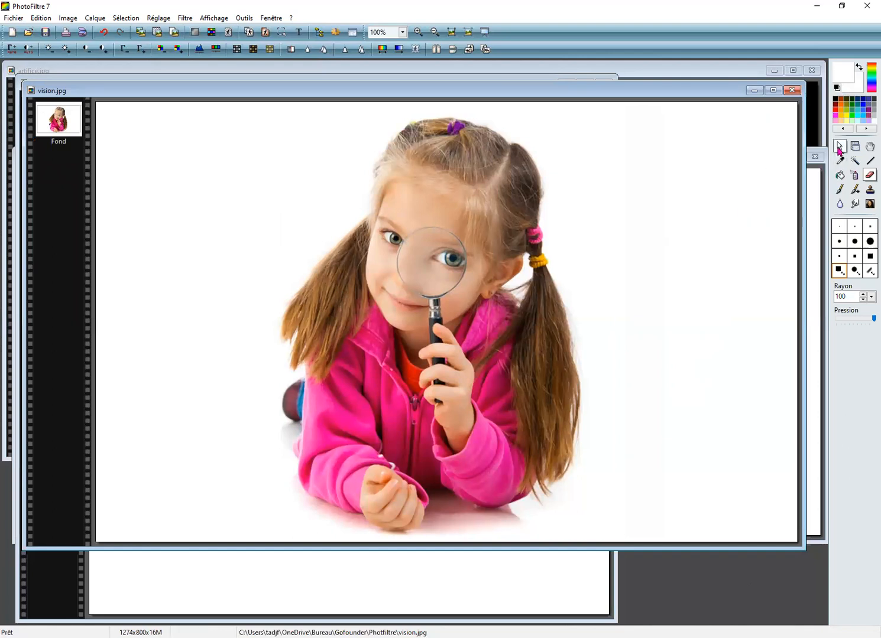
Step: Copy the cleaned girl picture, minimise its window and paste it as a layer into the 2000 × 2000 pixel ONPASSIVE composition
{"action": "left_click", "coordinate": [839, 148]}
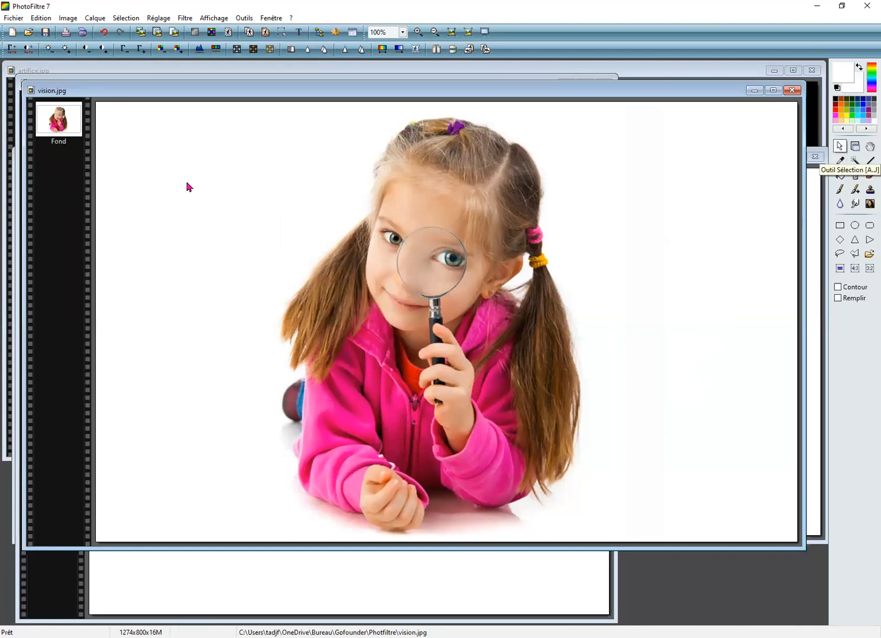
{"action": "left_click", "coordinate": [41, 20]}
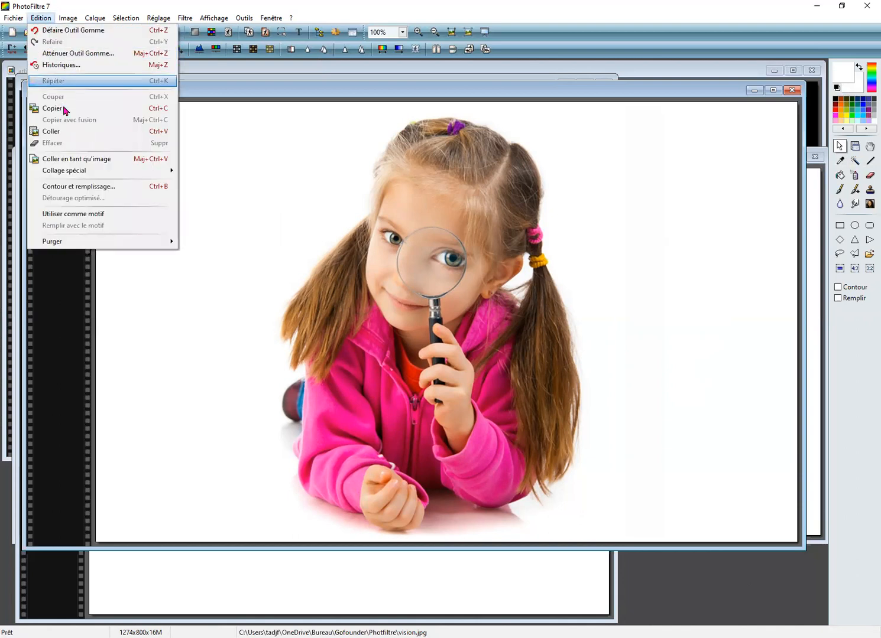
{"action": "left_click", "coordinate": [64, 112]}
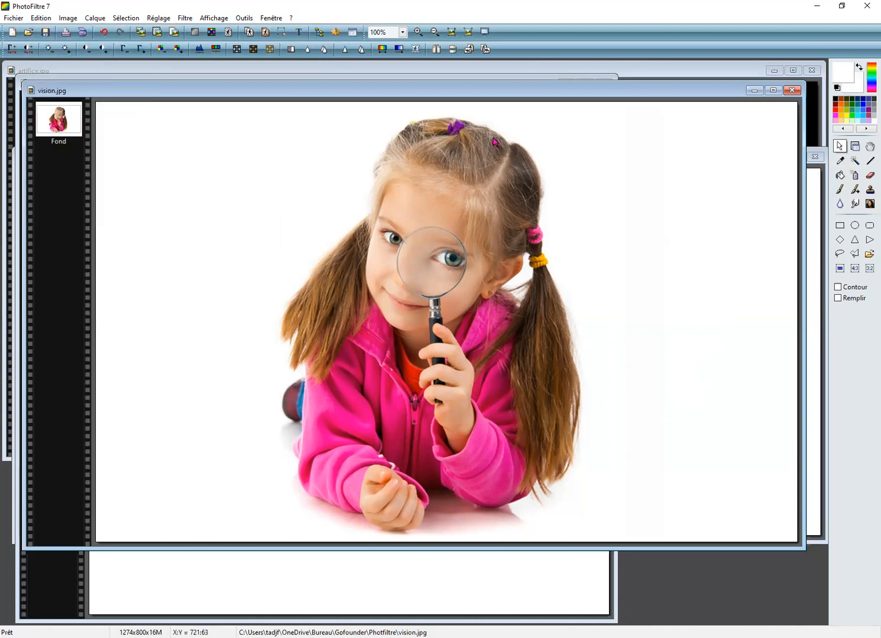
{"action": "left_click", "coordinate": [755, 92]}
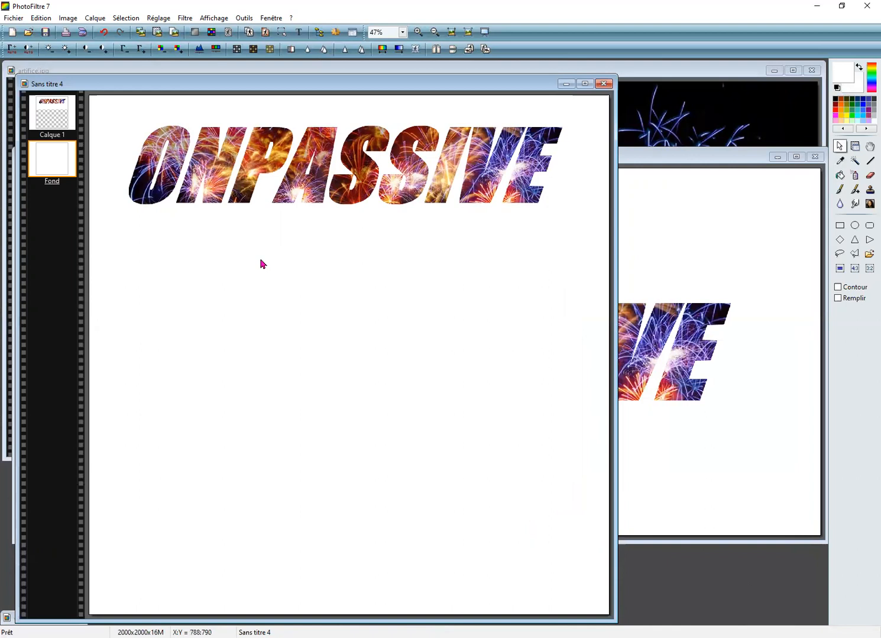
{"action": "left_click", "coordinate": [43, 19]}
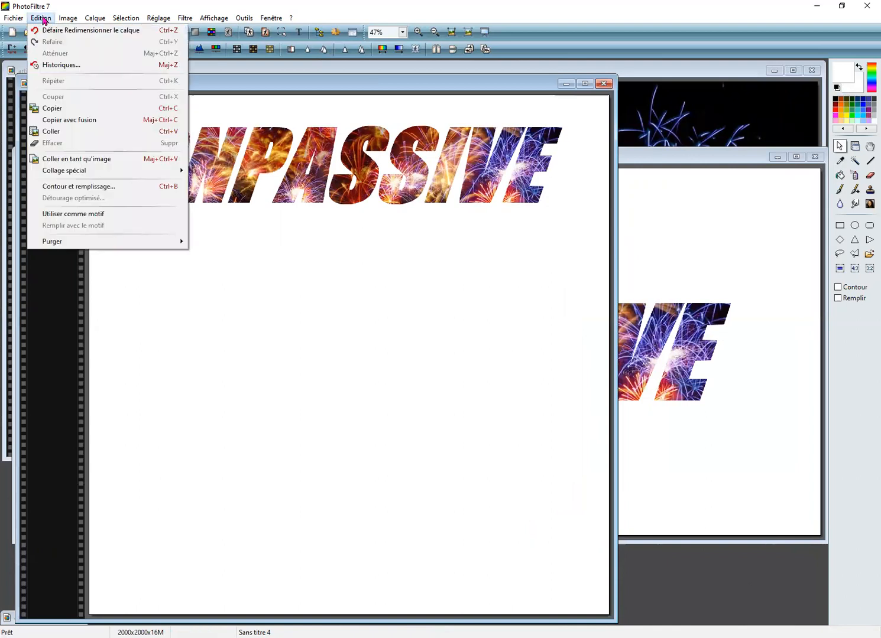
{"action": "left_click", "coordinate": [66, 135]}
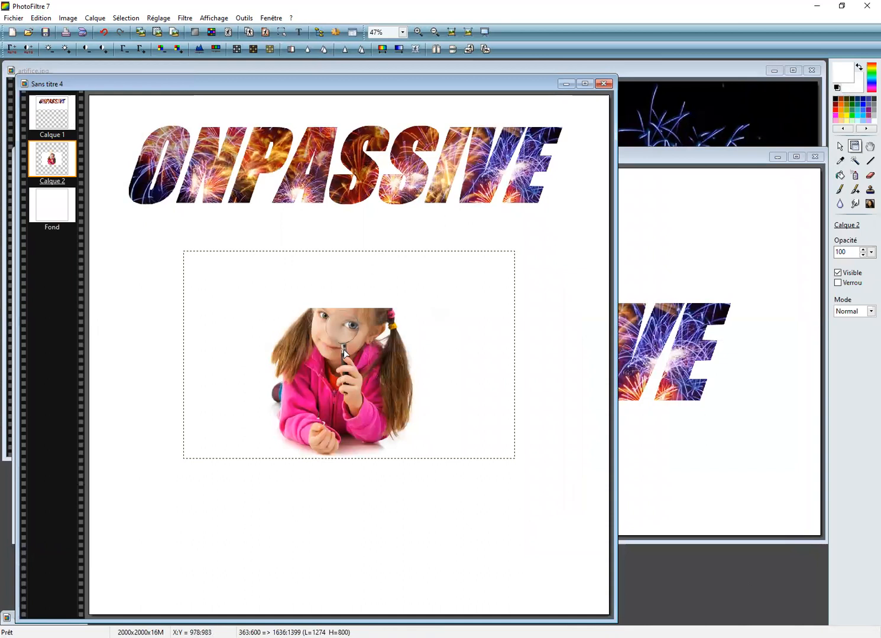
Step: Move the girl layer lower on the canvas and bring it to the foreground, above the ONPASSIVE layer
{"action": "left_click_drag", "start_coordinate": [344, 353], "coordinate": [341, 387]}
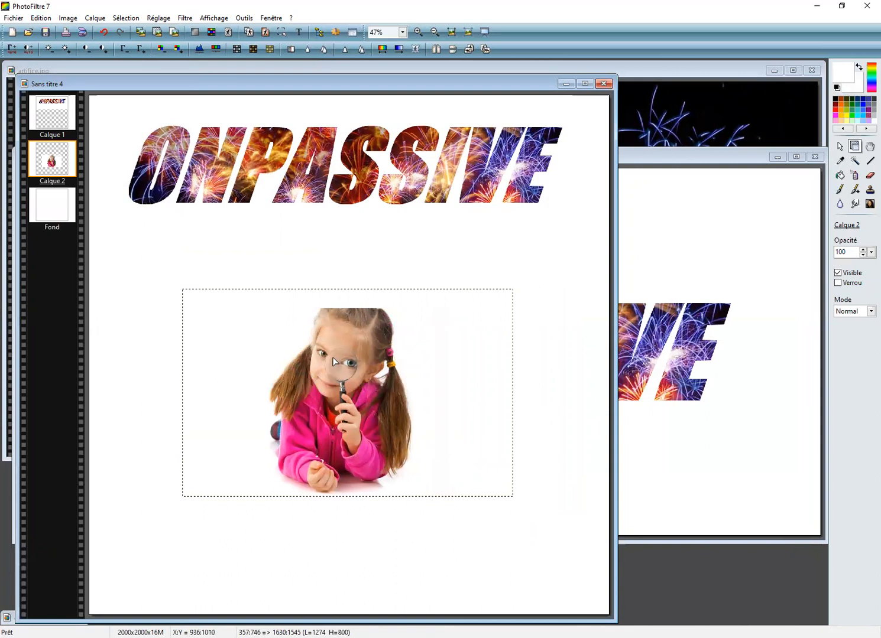
{"action": "right_click", "coordinate": [333, 358]}
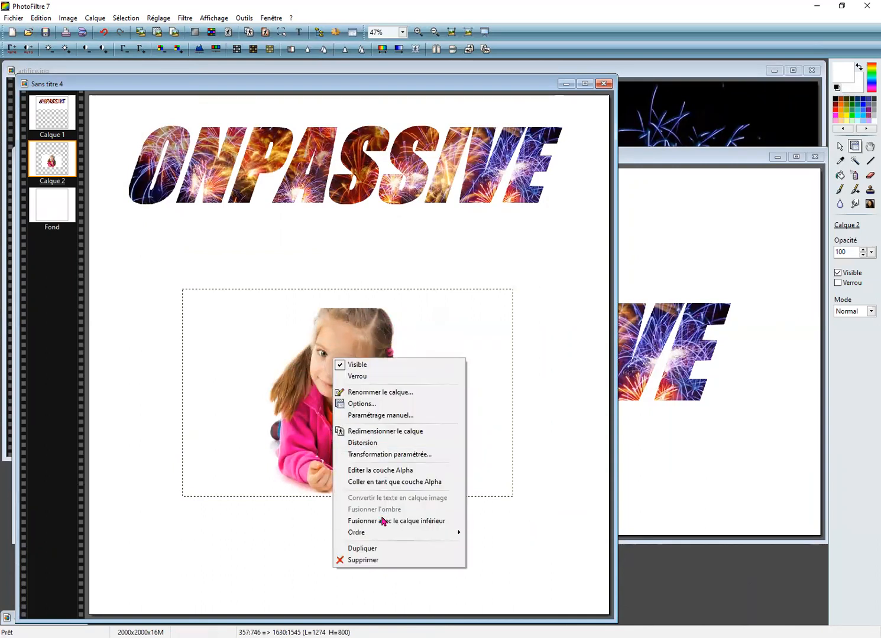
{"action": "mouse_move", "coordinate": [394, 535]}
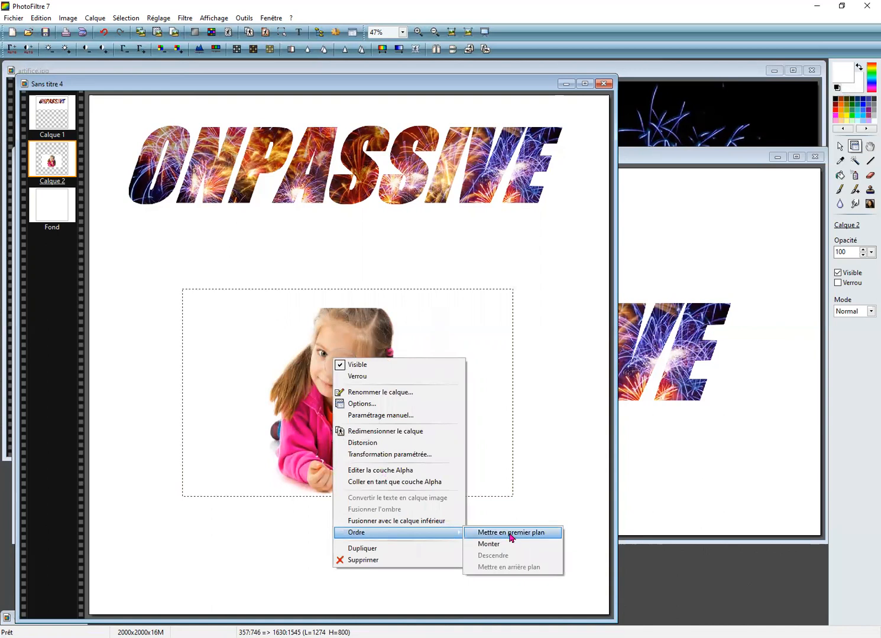
{"action": "left_click", "coordinate": [510, 533]}
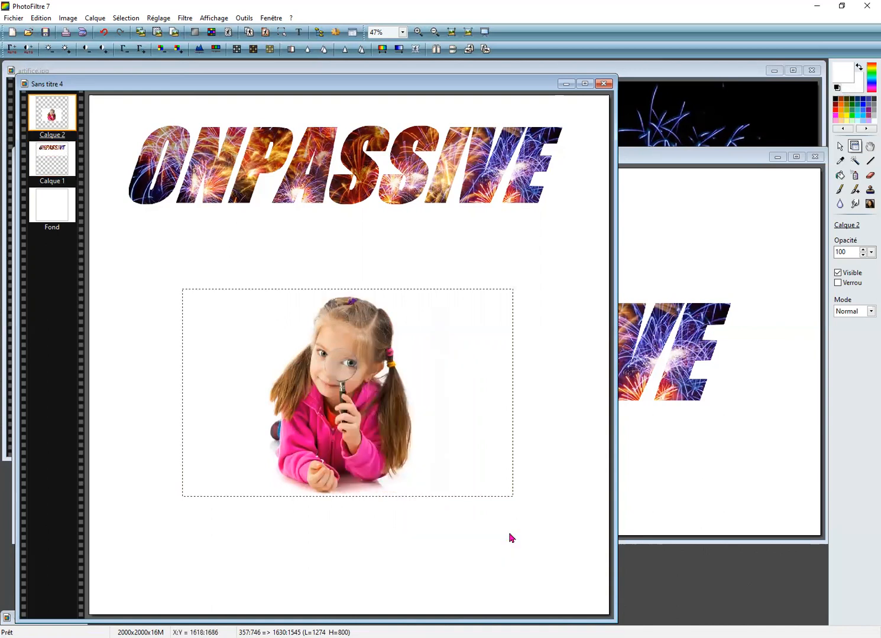
Step: Enlarge the girl layer to about 1573 × 988 pixels and centre it beneath the ONPASSIVE text
{"action": "right_click", "coordinate": [343, 339]}
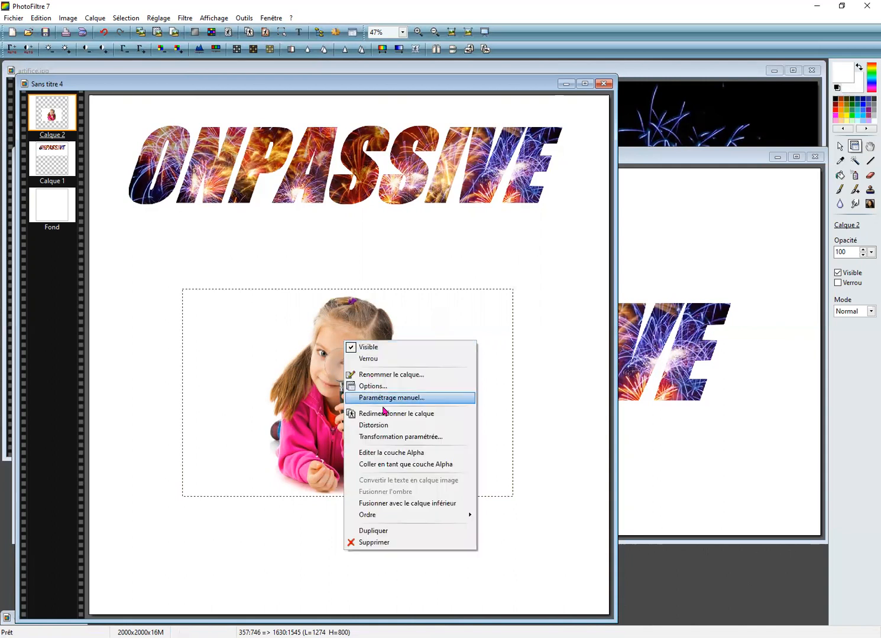
{"action": "left_click", "coordinate": [396, 414]}
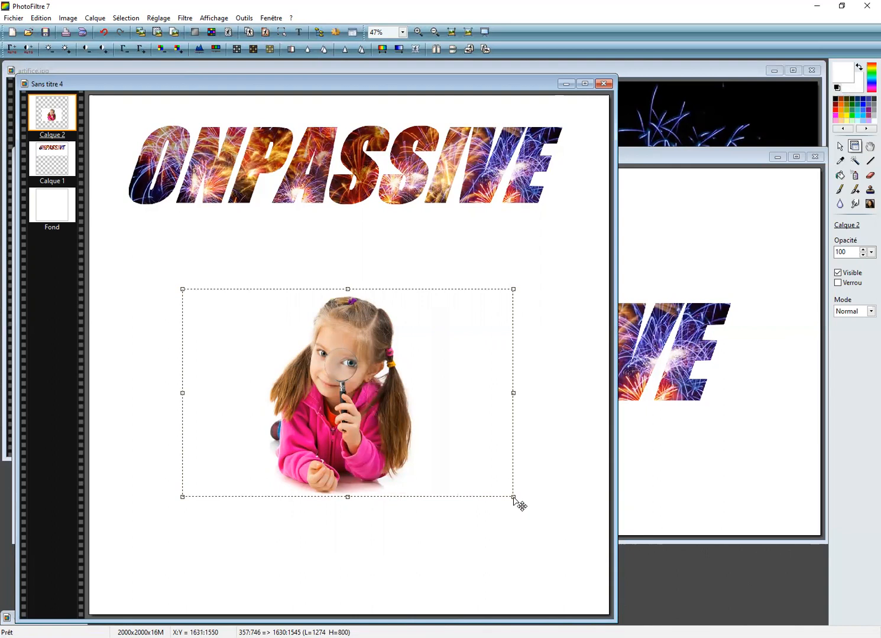
{"action": "left_click_drag", "start_coordinate": [513, 497], "coordinate": [591, 585]}
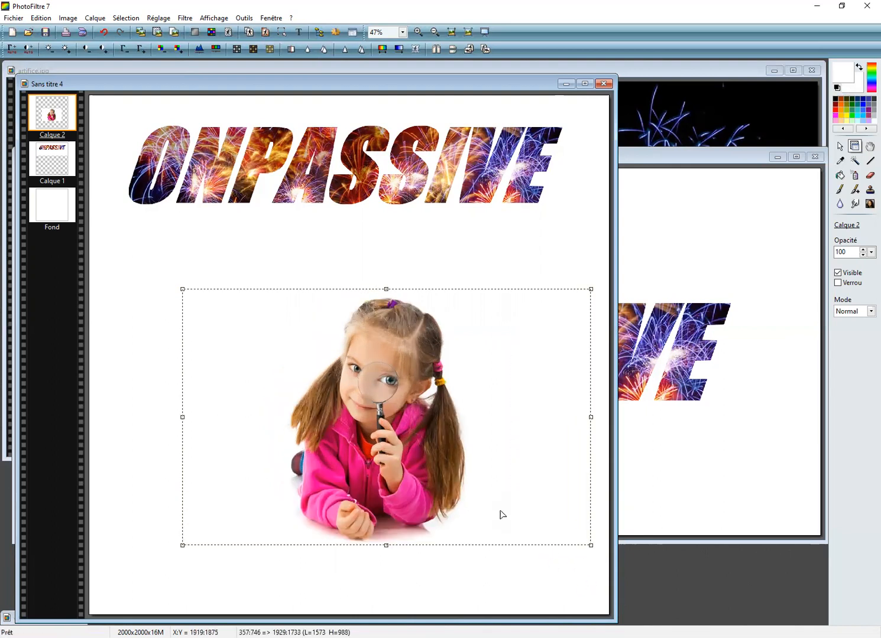
{"action": "left_click_drag", "start_coordinate": [388, 445], "coordinate": [351, 395]}
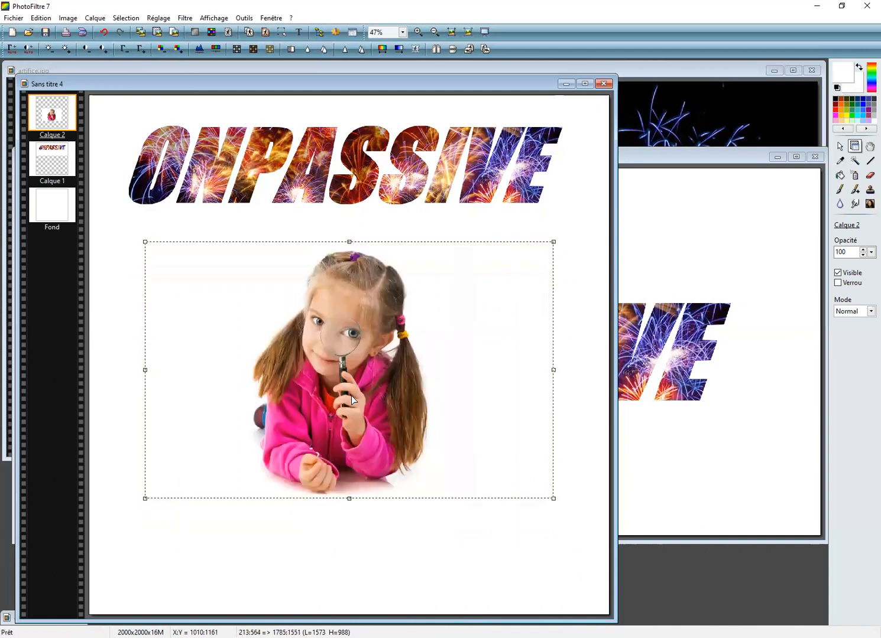
{"action": "left_click", "coordinate": [395, 526]}
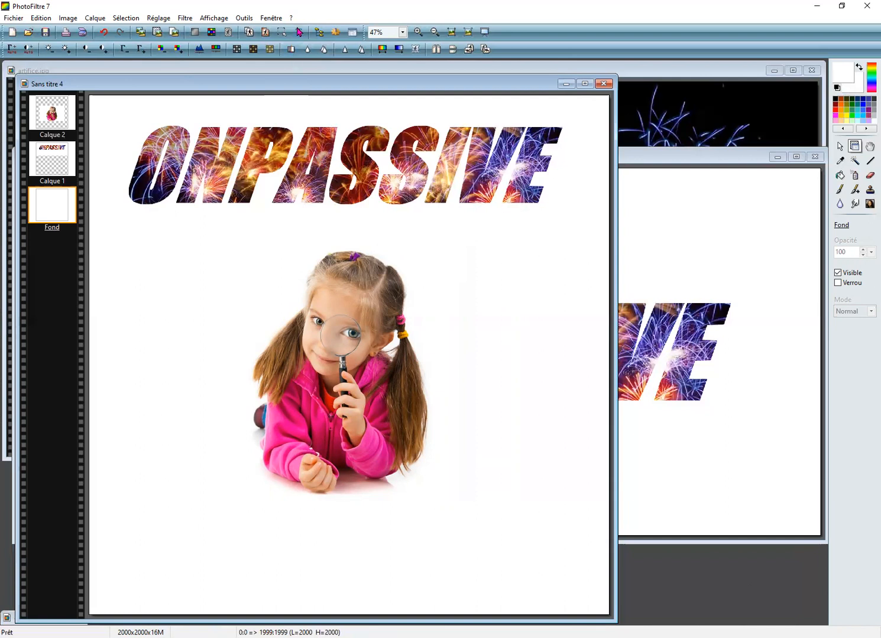
Step: Start a new text in the Ink Free font, replacing the old wording with "Il est grand temps..."
{"action": "left_click", "coordinate": [298, 32]}
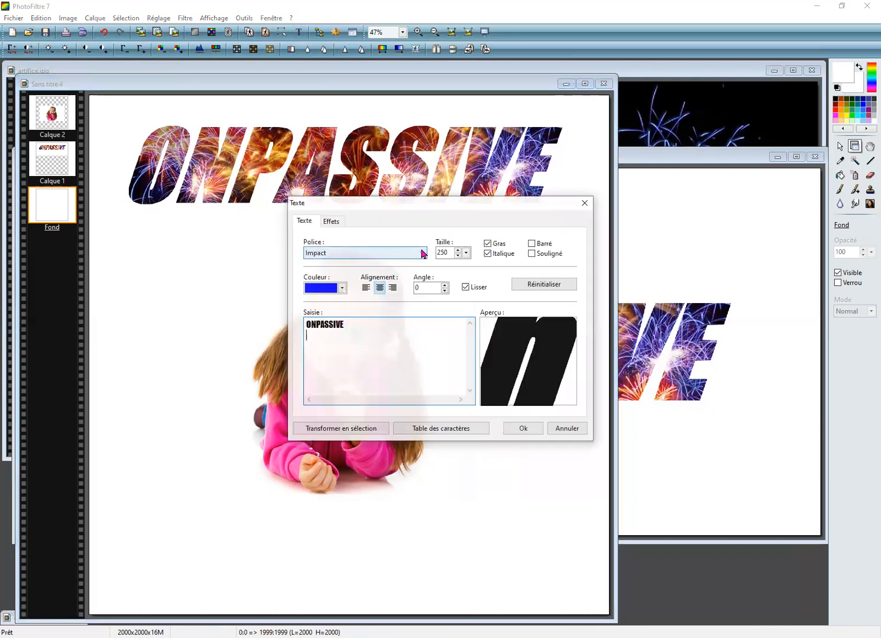
{"action": "left_click", "coordinate": [423, 253]}
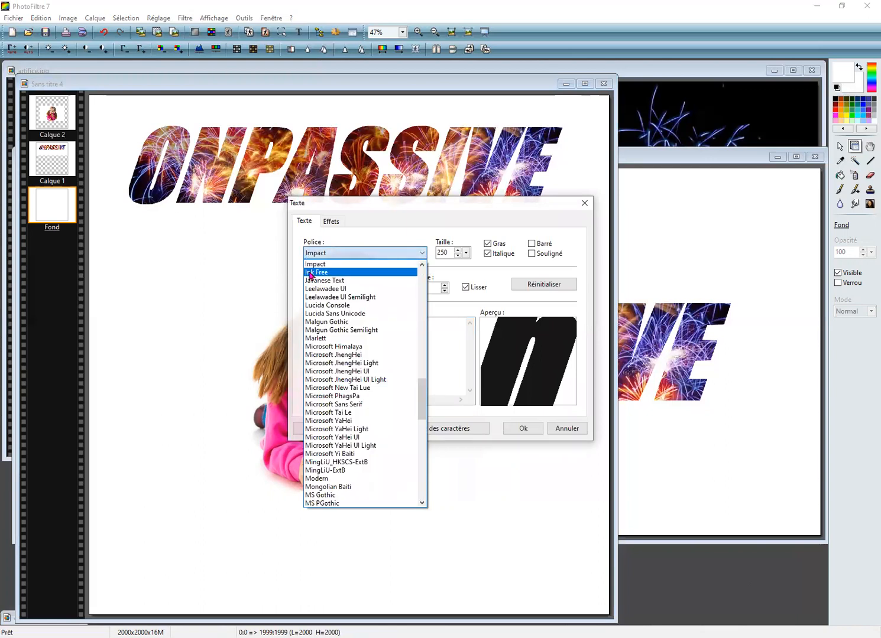
{"action": "left_click", "coordinate": [310, 273]}
{"action": "left_click_drag", "start_coordinate": [354, 325], "coordinate": [301, 320]}
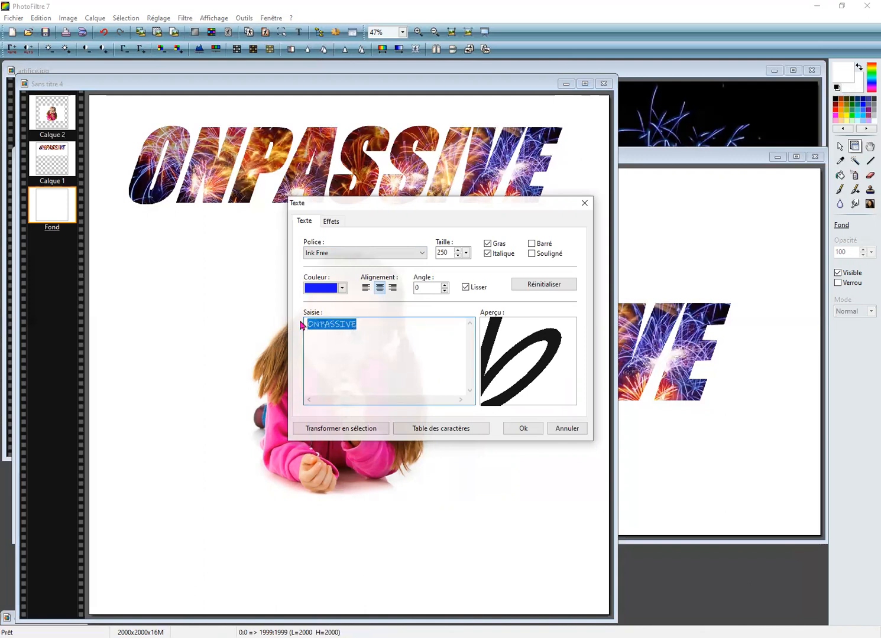
{"action": "type", "text": "Il est "}
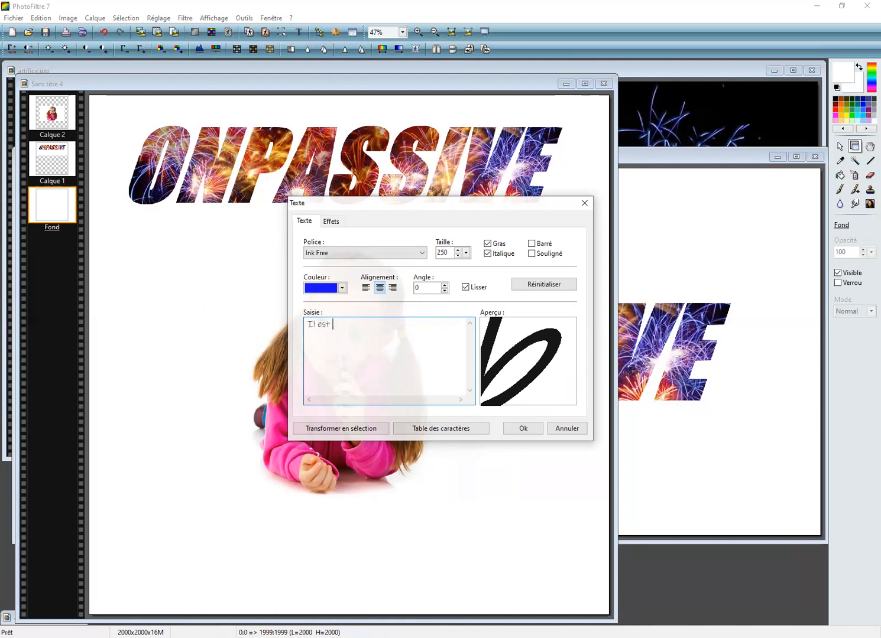
{"action": "type", "text": "grand temps..."}
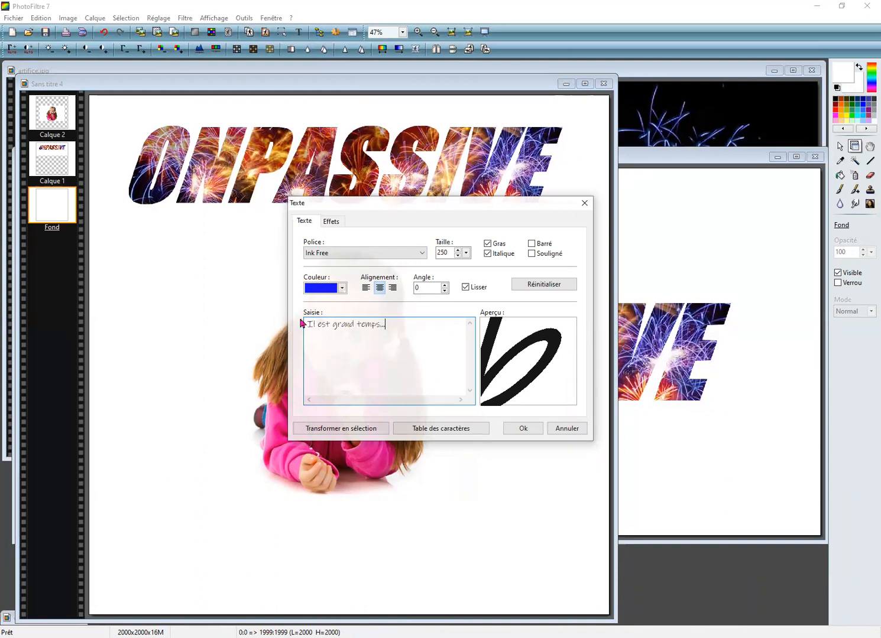
Step: Set the text size to 100 and add the phrase to the composition as a text layer
{"action": "left_click", "coordinate": [448, 252]}
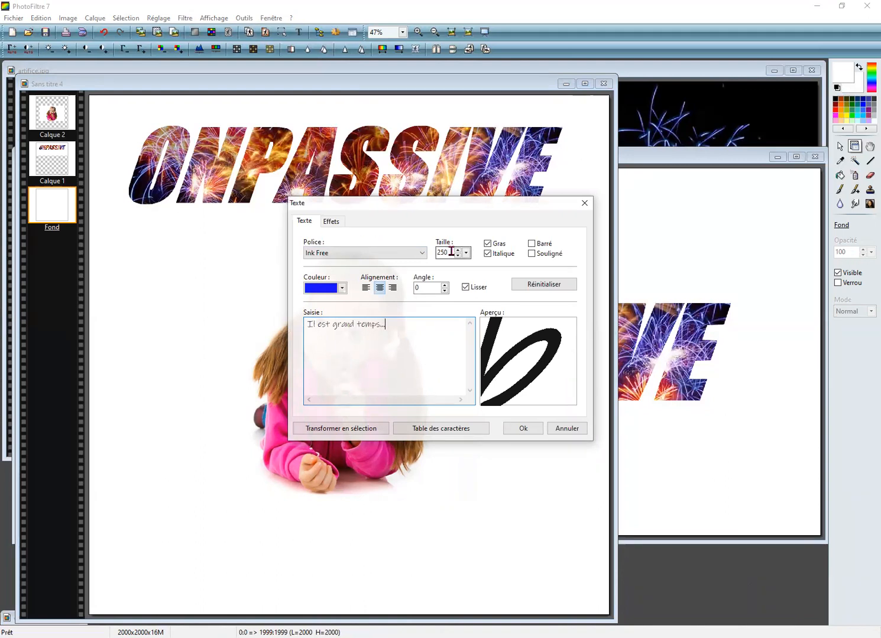
{"action": "double_click", "coordinate": [446, 252]}
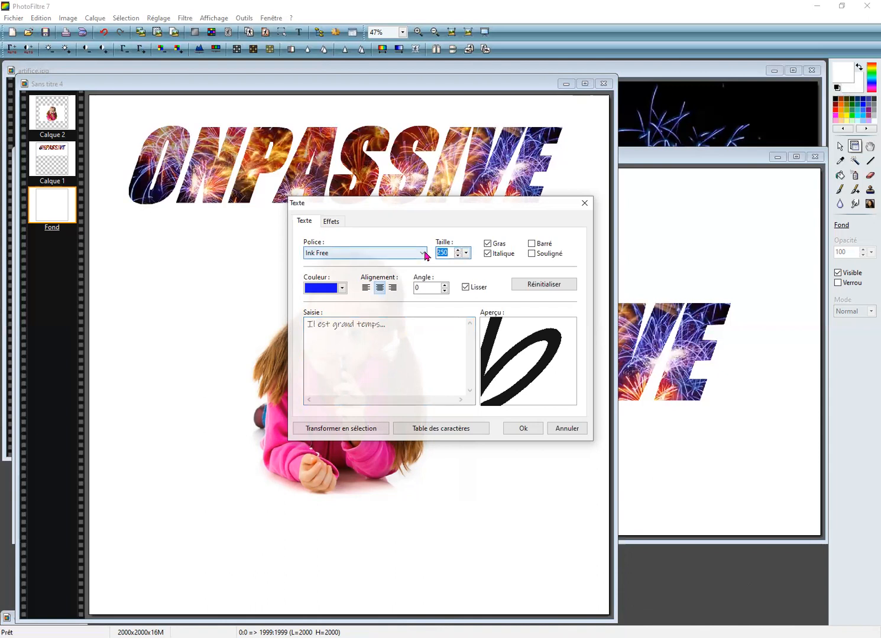
{"action": "type", "text": "100"}
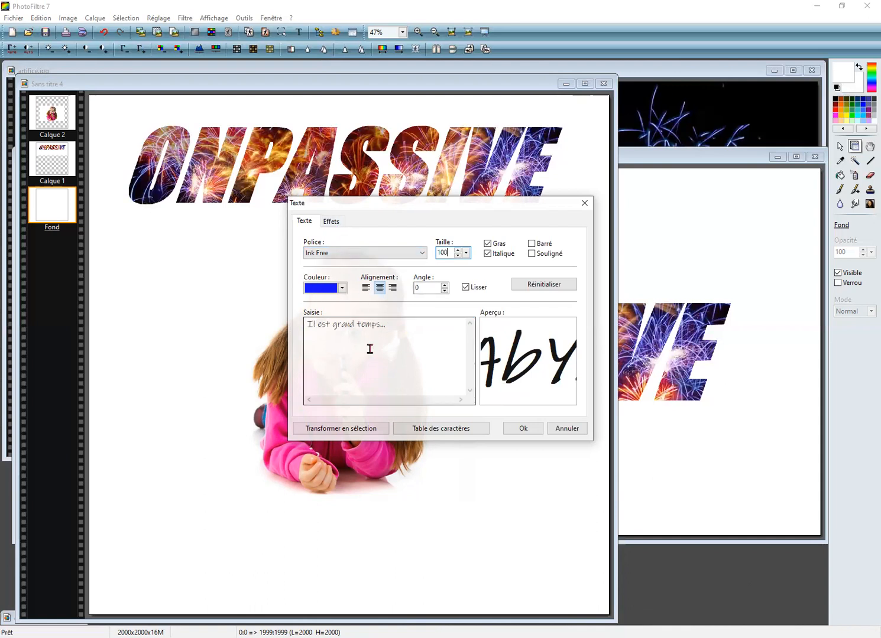
{"action": "left_click", "coordinate": [518, 430]}
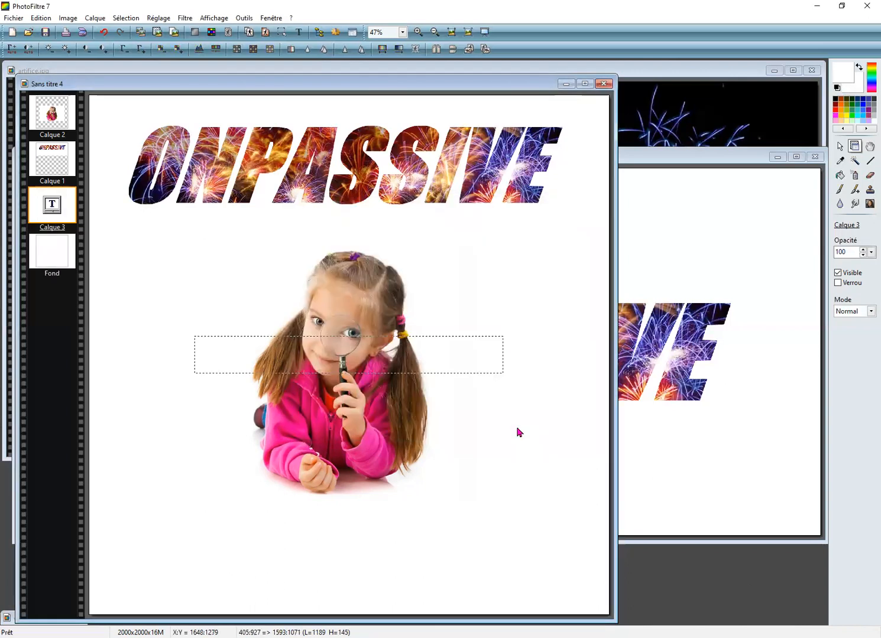
Step: Shift the girl layer up to uncover the "Il est grand temps..." text layer, and move that text near the canvas's lower edge
{"action": "key", "text": "Down"}
{"action": "key", "text": "Down"}
{"action": "key", "text": "Down"}
{"action": "key", "text": "Down"}
{"action": "key", "text": "Down"}
{"action": "key", "text": "Down"}
{"action": "key", "text": "Down"}
{"action": "key", "text": "Down"}
{"action": "key", "text": "Down"}
{"action": "key", "text": "Down"}
{"action": "key", "text": "Down"}
{"action": "key", "text": "Down"}
{"action": "key", "text": "Down"}
{"action": "key", "text": "Down"}
{"action": "key", "text": "Down"}
{"action": "key", "text": "Down"}
{"action": "key", "text": "Down"}
{"action": "key", "text": "Down"}
{"action": "key", "text": "Down"}
{"action": "key", "text": "Down"}
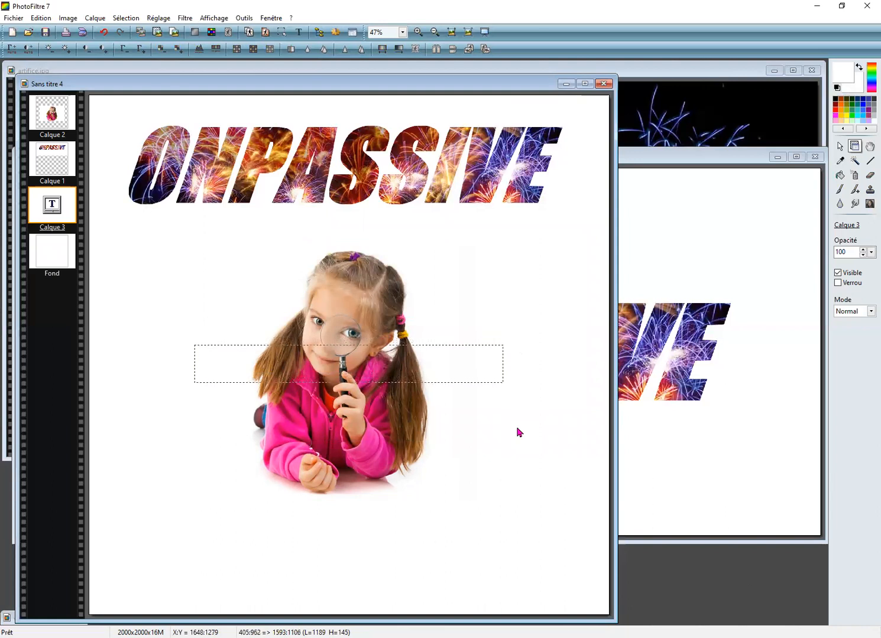
{"action": "key", "text": "Down"}
{"action": "key", "text": "Down"}
{"action": "key", "text": "Down"}
{"action": "key", "text": "Down"}
{"action": "key", "text": "Down"}
{"action": "key", "text": "Down"}
{"action": "key", "text": "Down"}
{"action": "key", "text": "Down"}
{"action": "key", "text": "Down"}
{"action": "key", "text": "Down"}
{"action": "key", "text": "Down"}
{"action": "key", "text": "Down"}
{"action": "key", "text": "Down"}
{"action": "key", "text": "Down"}
{"action": "key", "text": "Down"}
{"action": "key", "text": "Down"}
{"action": "key", "text": "Down"}
{"action": "key", "text": "Down"}
{"action": "key", "text": "Down"}
{"action": "key", "text": "Down"}
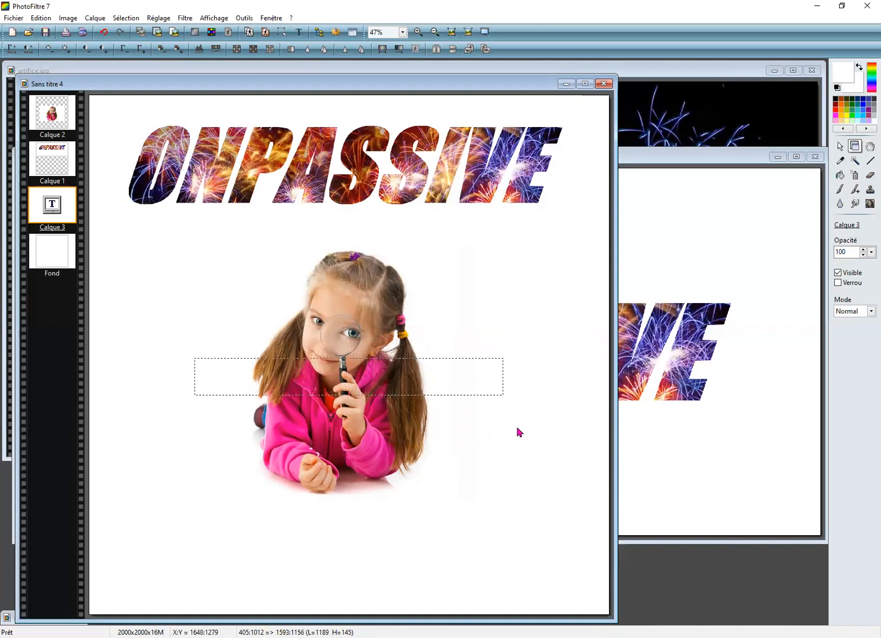
{"action": "left_click_drag", "start_coordinate": [371, 362], "coordinate": [365, 220]}
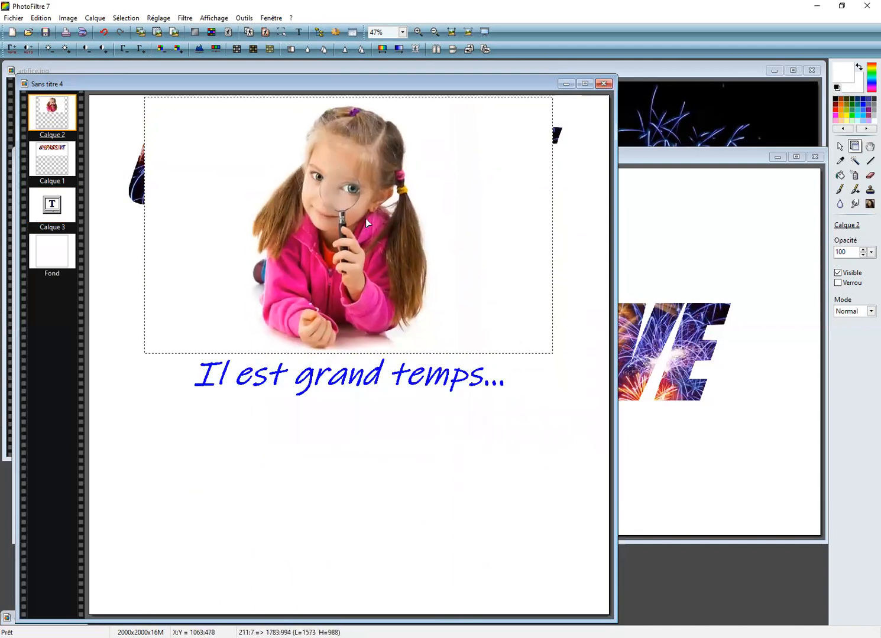
{"action": "left_click", "coordinate": [53, 203]}
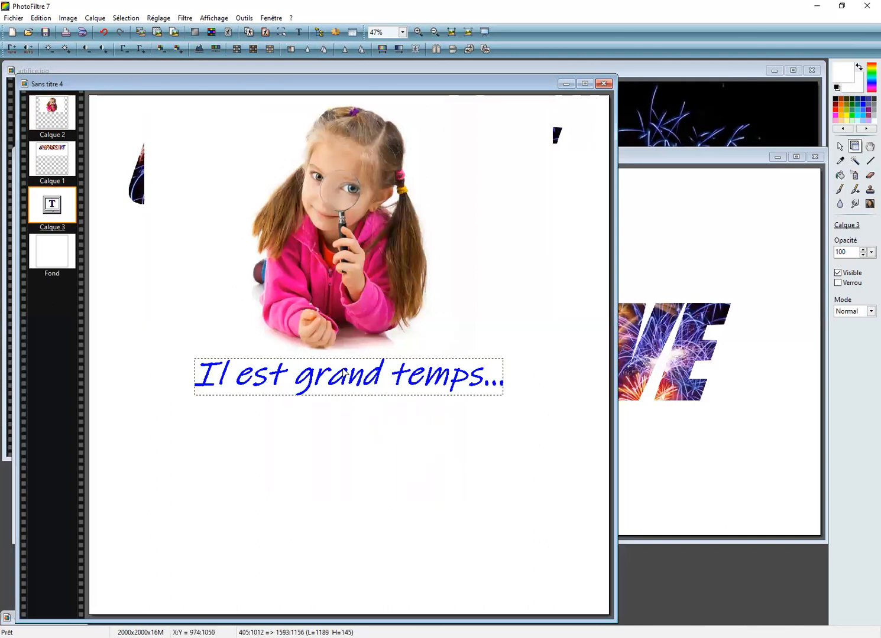
{"action": "left_click_drag", "start_coordinate": [348, 378], "coordinate": [347, 567]}
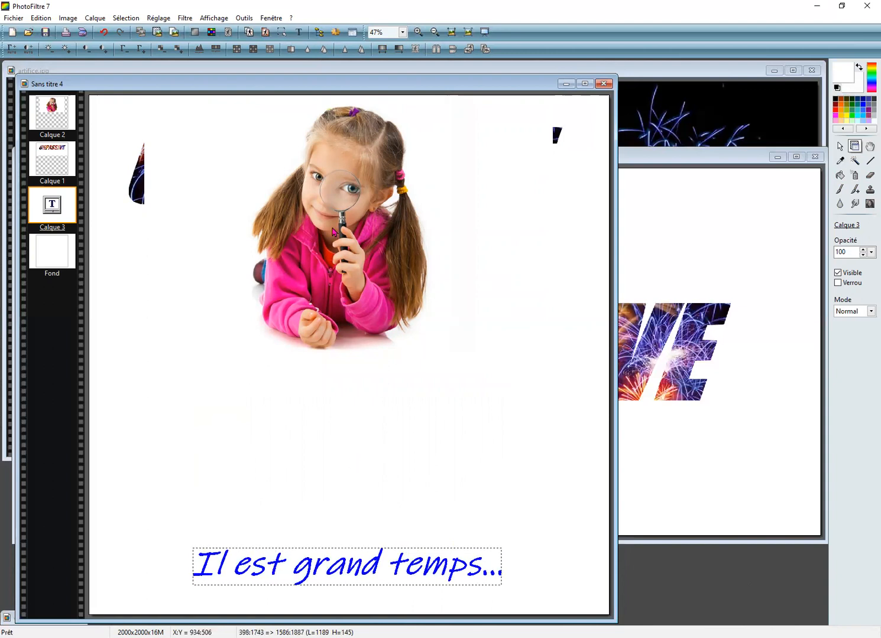
Step: Move the girl layer back down between the ONPASSIVE lettering and the caption, and make the background layer active
{"action": "left_click", "coordinate": [332, 226]}
{"action": "left_click_drag", "start_coordinate": [332, 226], "coordinate": [336, 382]}
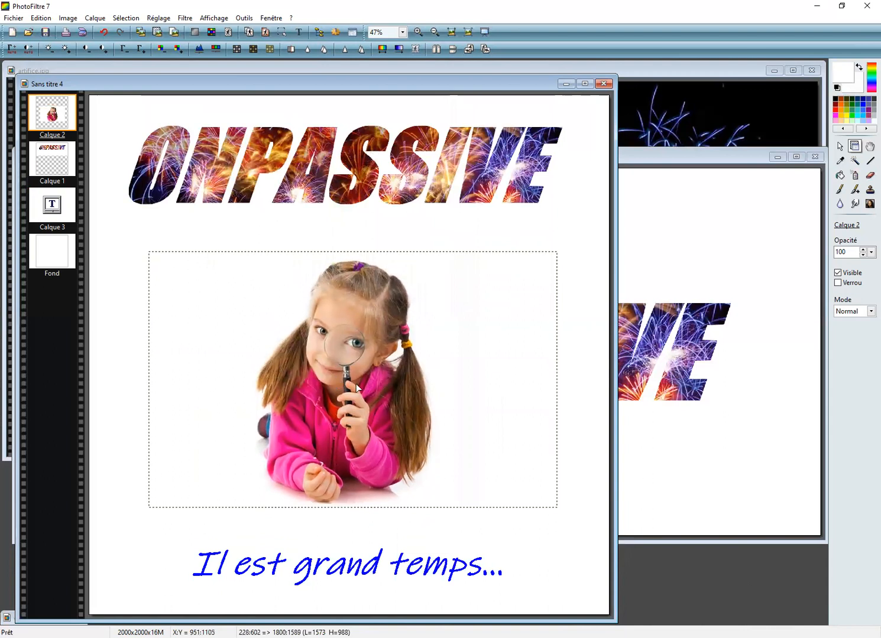
{"action": "left_click", "coordinate": [544, 559]}
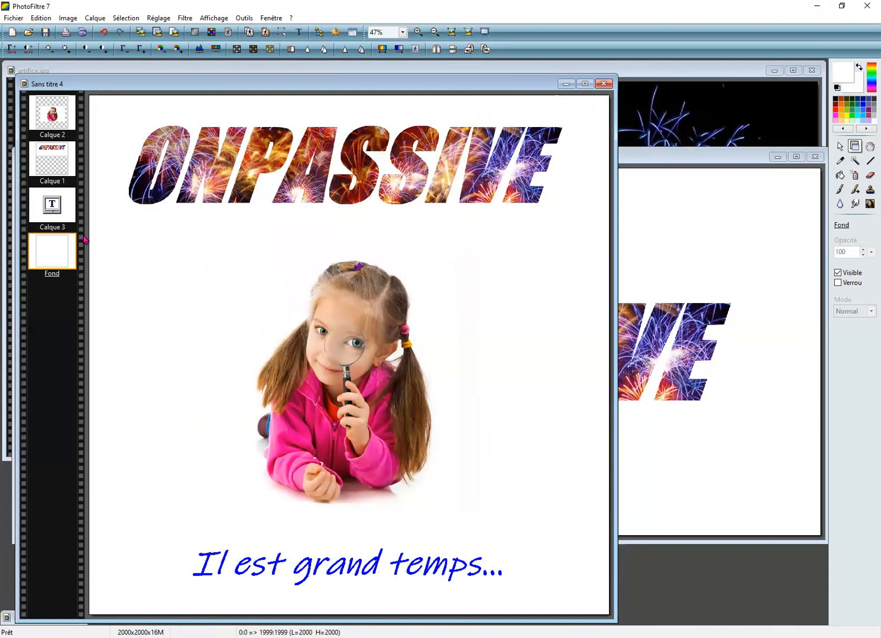
Step: Merge all layers of the composition into the background
{"action": "left_click", "coordinate": [13, 18]}
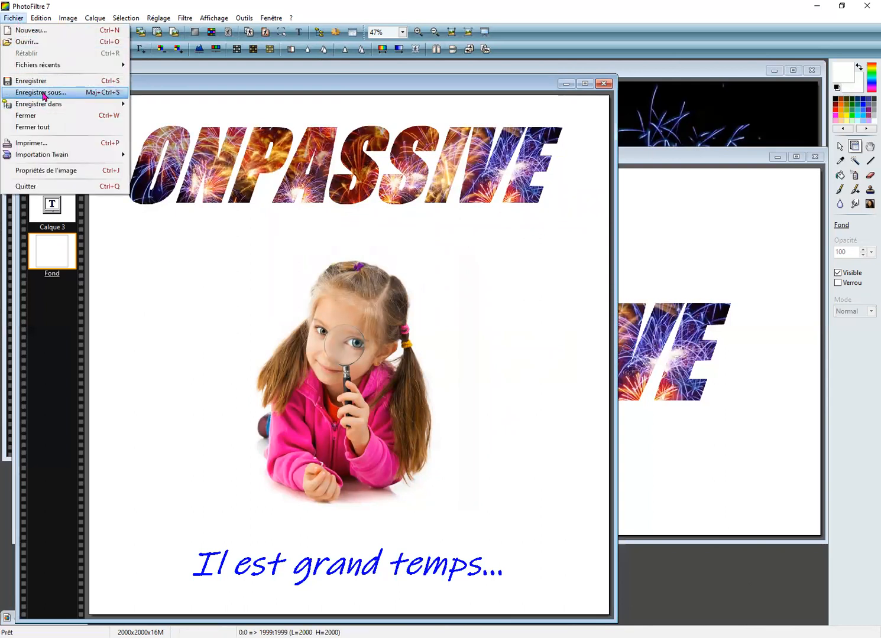
{"action": "key", "text": "Return"}
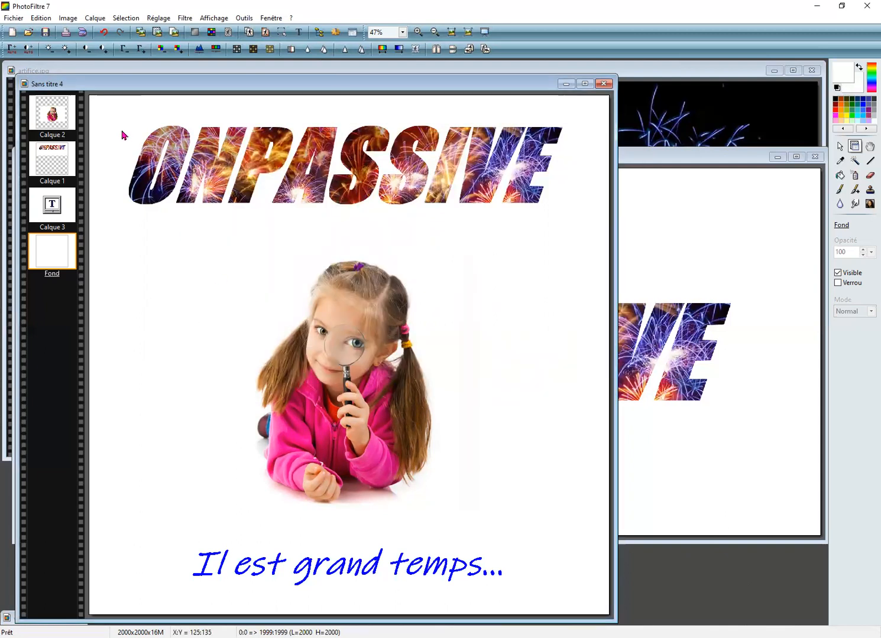
{"action": "left_click", "coordinate": [97, 20]}
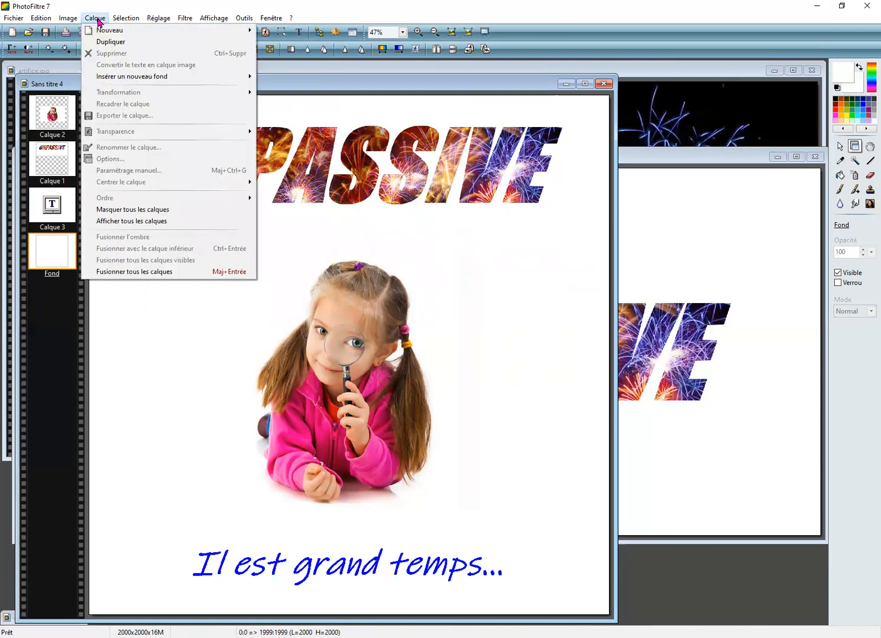
{"action": "left_click", "coordinate": [125, 272]}
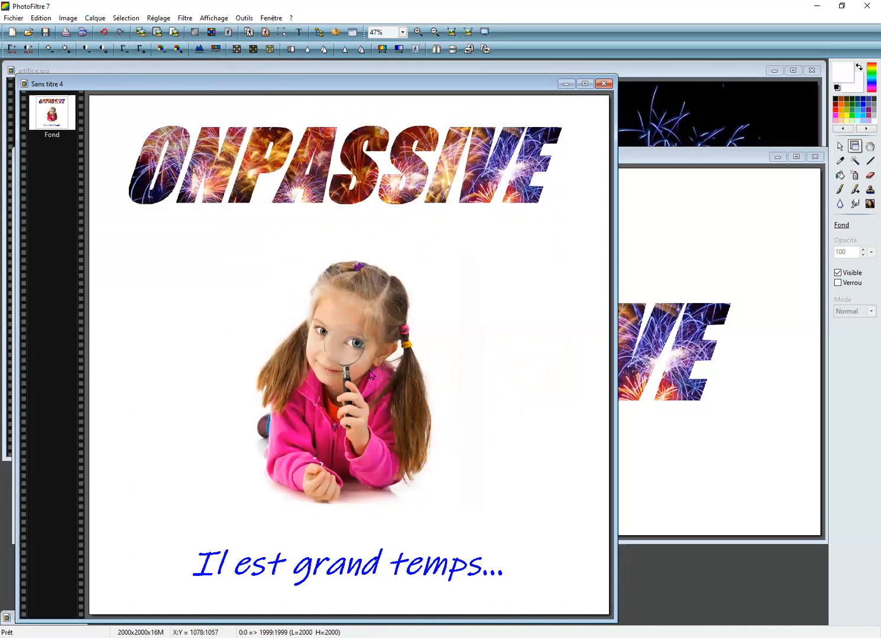
Step: Start saving the merged image under a new name in the Photfiltre folder, using the existing file name OnpassivePF.jpg
{"action": "left_click", "coordinate": [19, 22]}
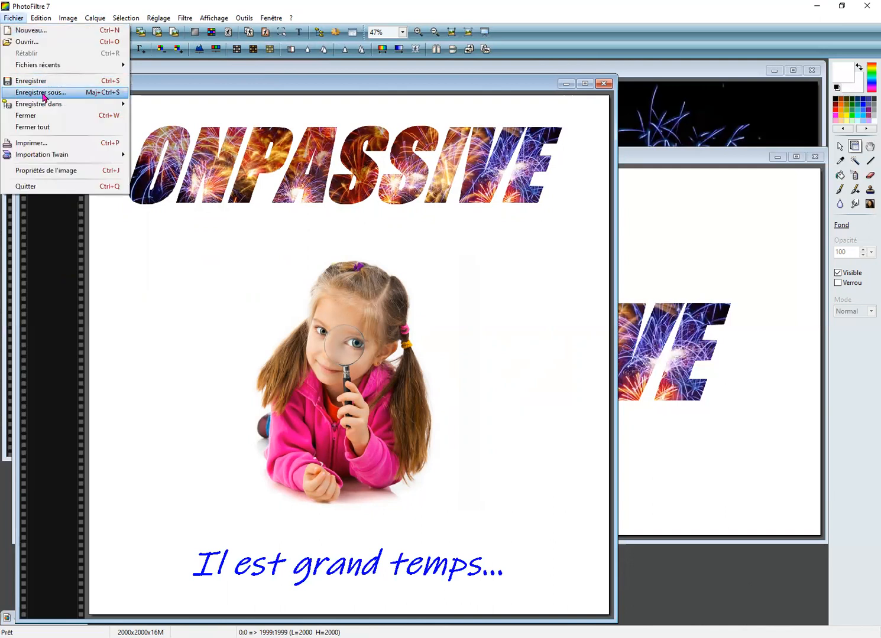
{"action": "left_click", "coordinate": [43, 94]}
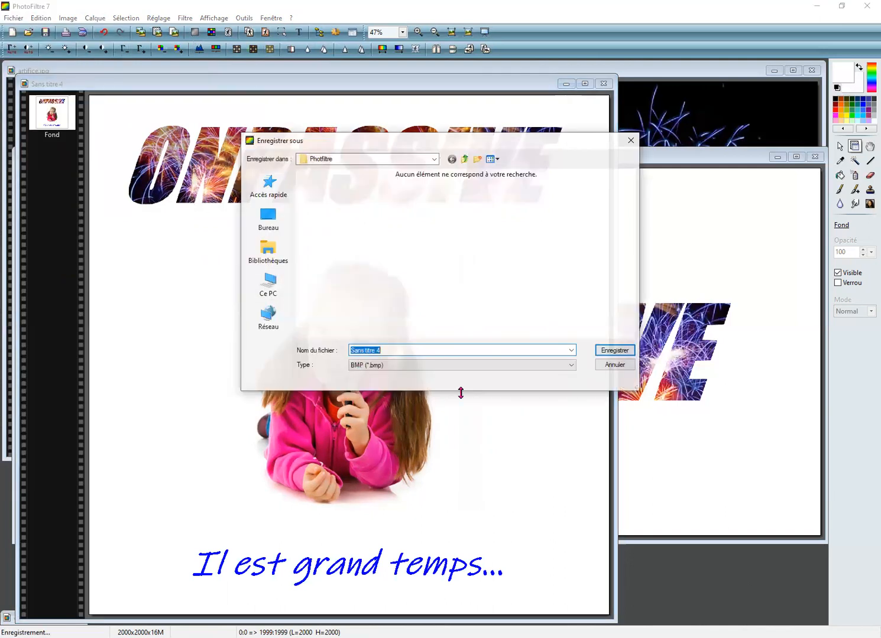
{"action": "left_click", "coordinate": [398, 349]}
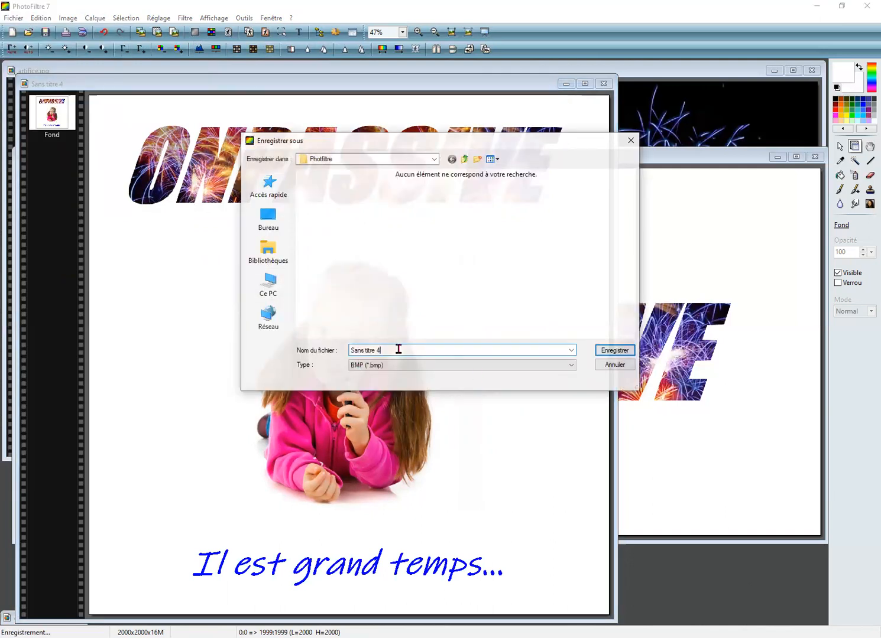
{"action": "key", "text": "BackSpace"}
{"action": "key", "text": "BackSpace"}
{"action": "key", "text": "BackSpace"}
{"action": "key", "text": "BackSpace"}
{"action": "key", "text": "BackSpace"}
{"action": "key", "text": "BackSpace"}
{"action": "key", "text": "BackSpace"}
{"action": "key", "text": "BackSpace"}
{"action": "key", "text": "BackSpace"}
{"action": "key", "text": "BackSpace"}
{"action": "key", "text": "BackSpace"}
{"action": "key", "text": "BackSpace"}
{"action": "type", "text": "onpassi"}
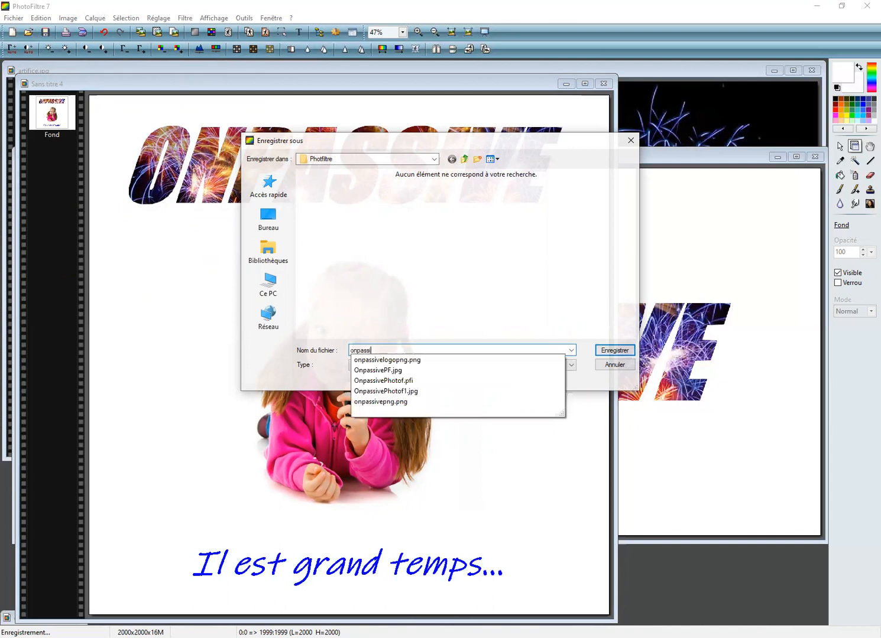
{"action": "type", "text": "vePF.jpg"}
{"action": "left_click", "coordinate": [411, 371]}
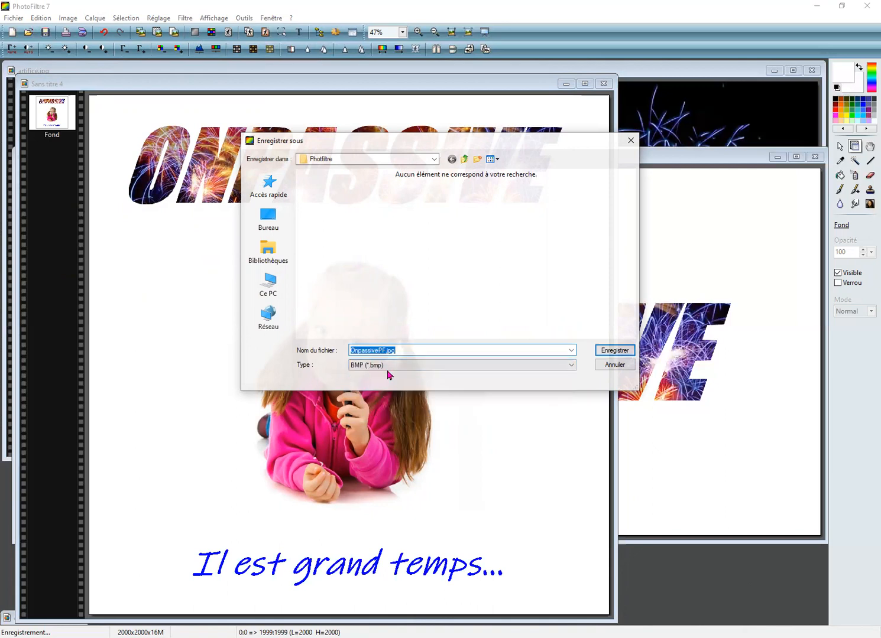
Step: Choose JPEG as the file type and overwrite the existing OnpassivePF.jpg
{"action": "left_click", "coordinate": [572, 369]}
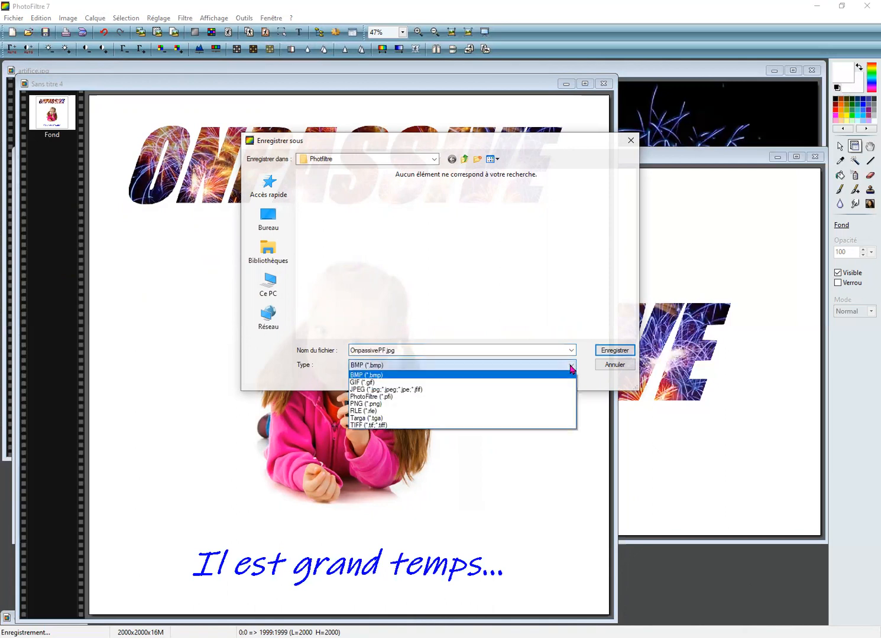
{"action": "left_click", "coordinate": [494, 391]}
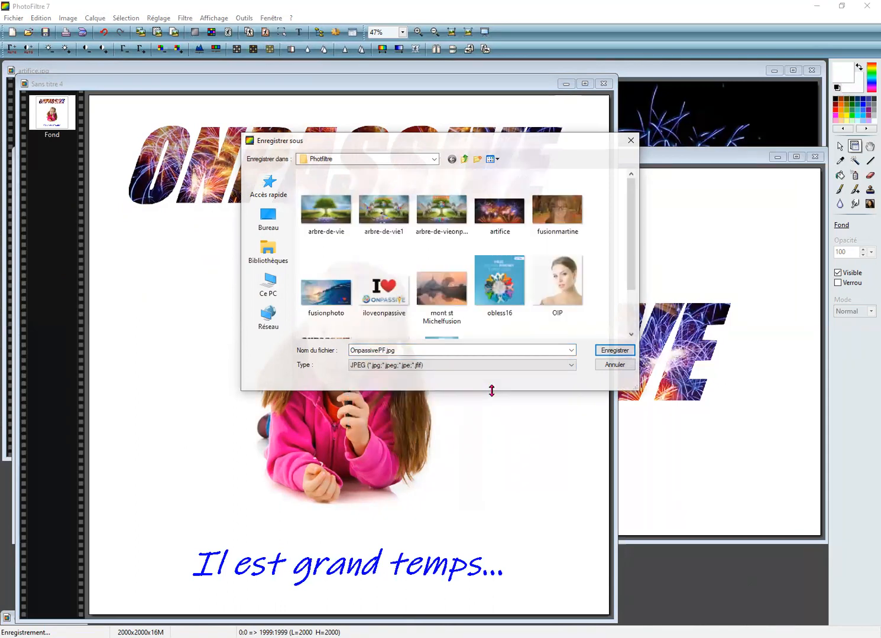
{"action": "left_click", "coordinate": [610, 351]}
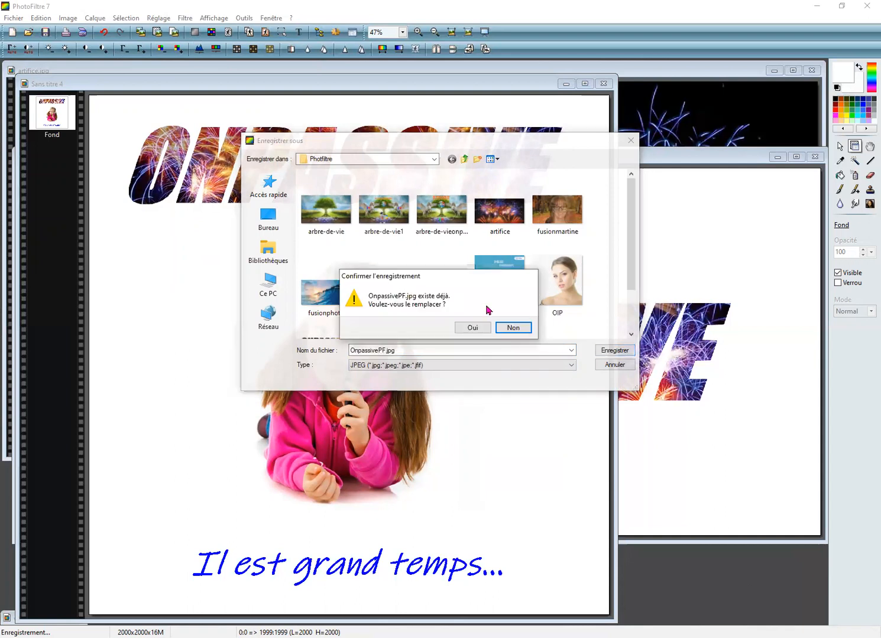
{"action": "left_click", "coordinate": [472, 329]}
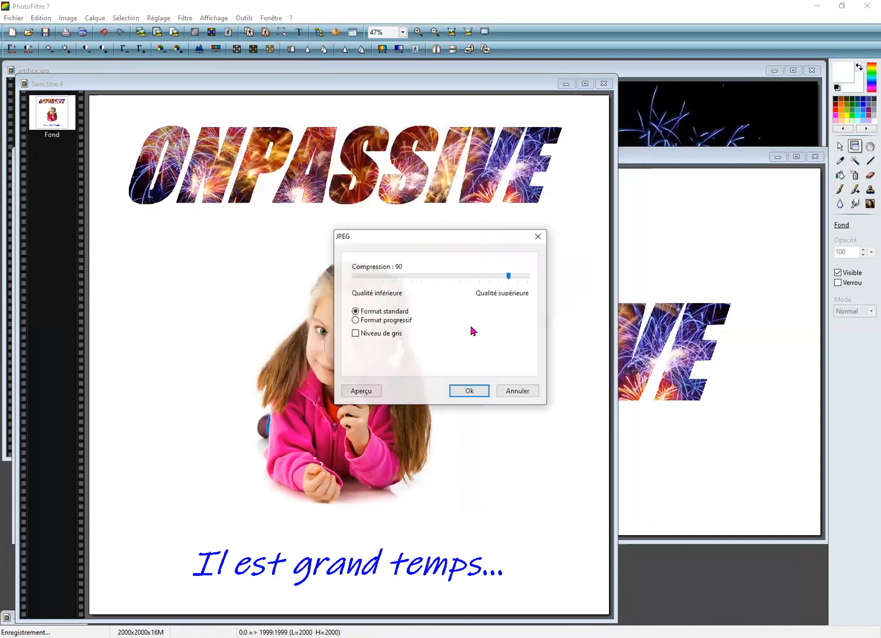
Step: Preview the JPEG file size at compression 90 and at compression 100
{"action": "left_click", "coordinate": [361, 391]}
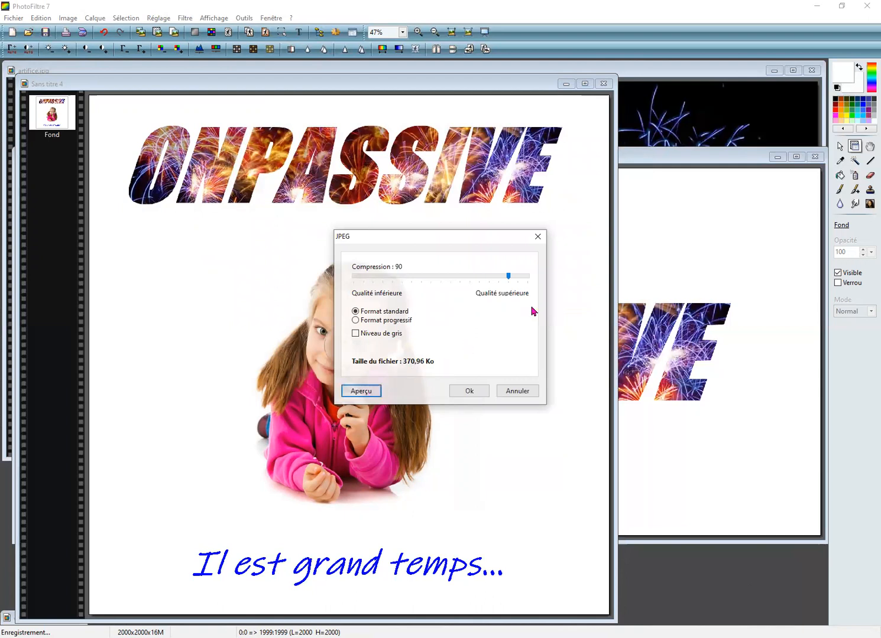
{"action": "left_click", "coordinate": [519, 280]}
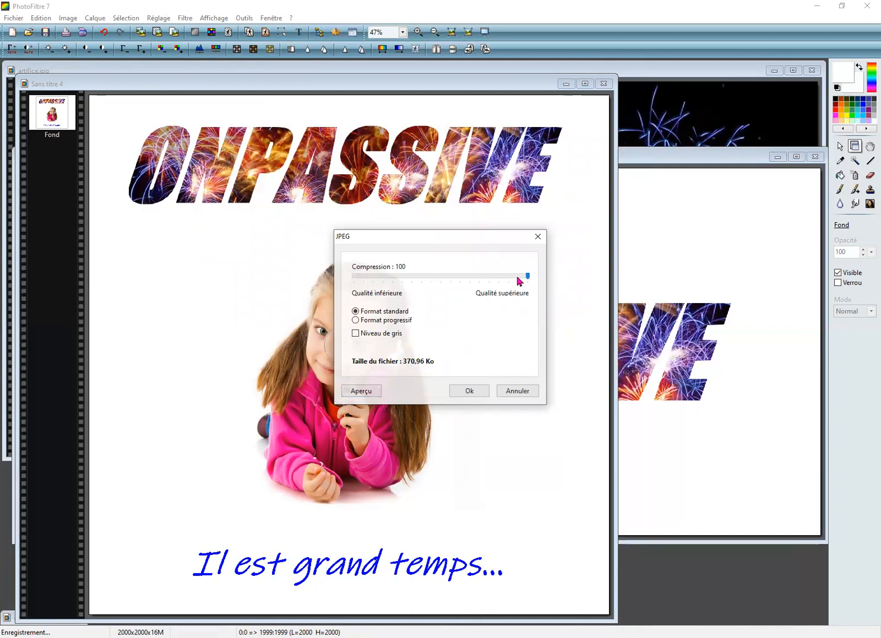
{"action": "left_click", "coordinate": [356, 394]}
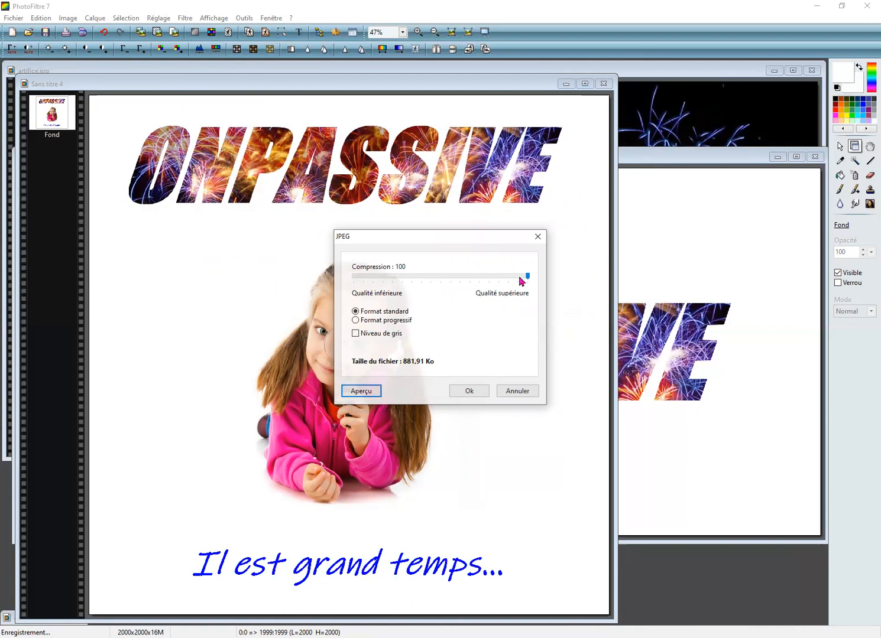
Step: Set the JPEG compression to 90, preview the file size and complete the save
{"action": "left_click", "coordinate": [519, 276]}
{"action": "left_click", "coordinate": [514, 277]}
{"action": "left_click", "coordinate": [516, 277]}
{"action": "left_click", "coordinate": [360, 392]}
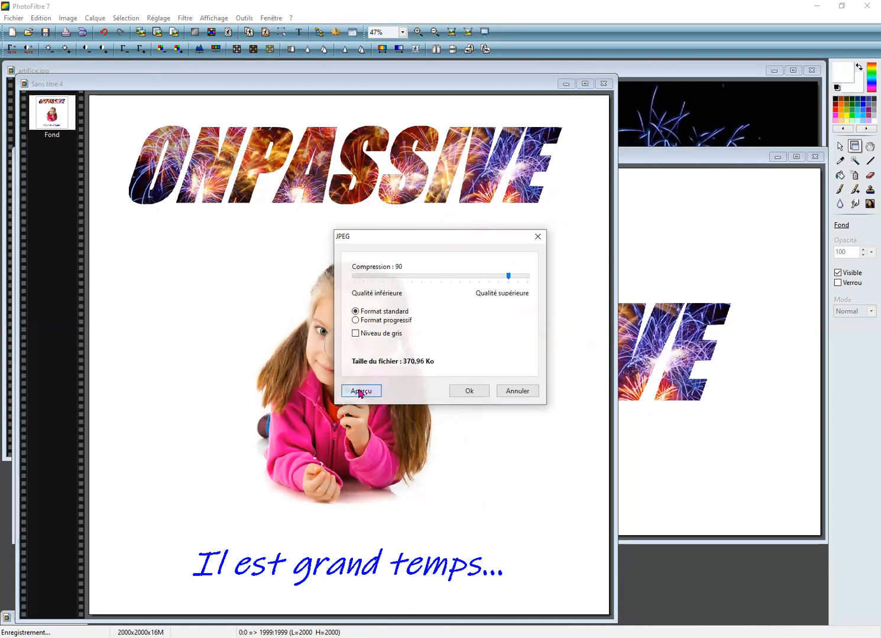
{"action": "left_click", "coordinate": [469, 392]}
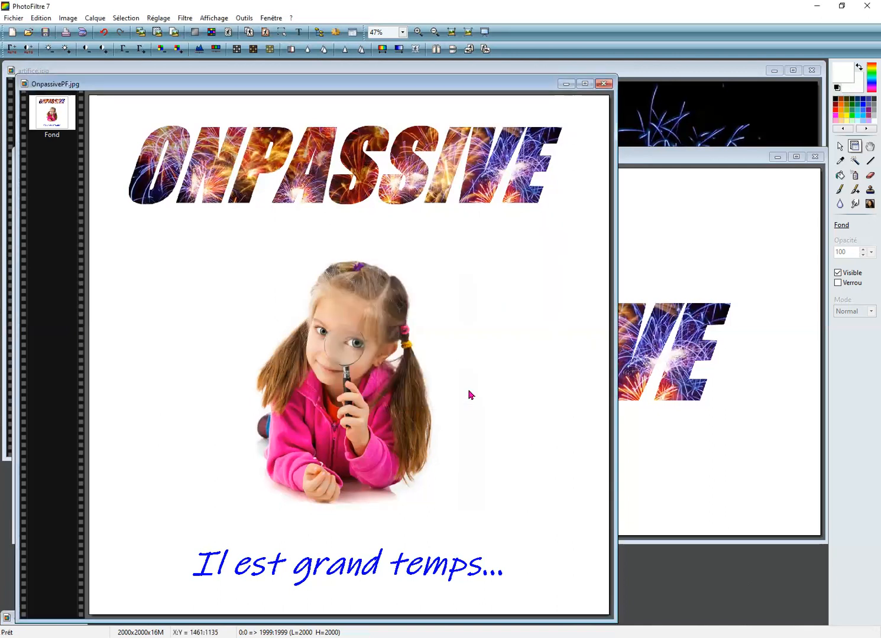